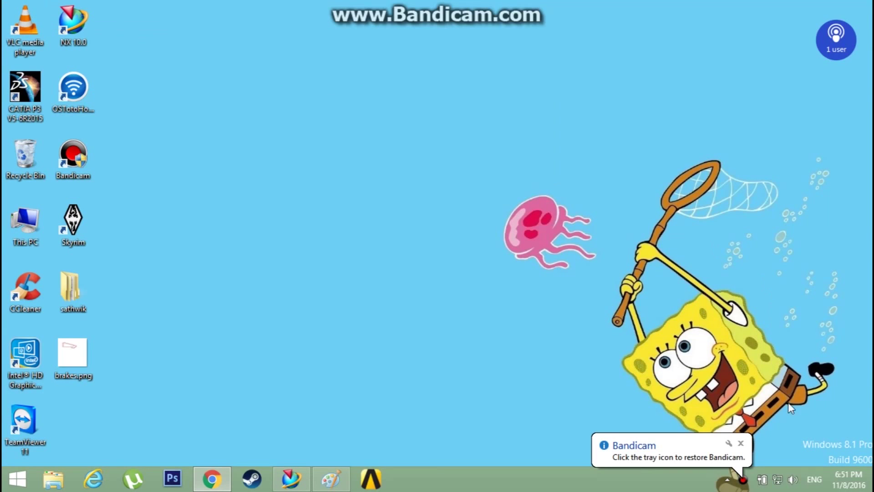
# - Dismiss the Bandicam notifications and bring the brakes.png pedal sketch up in Paint
pyautogui.click(741, 443)
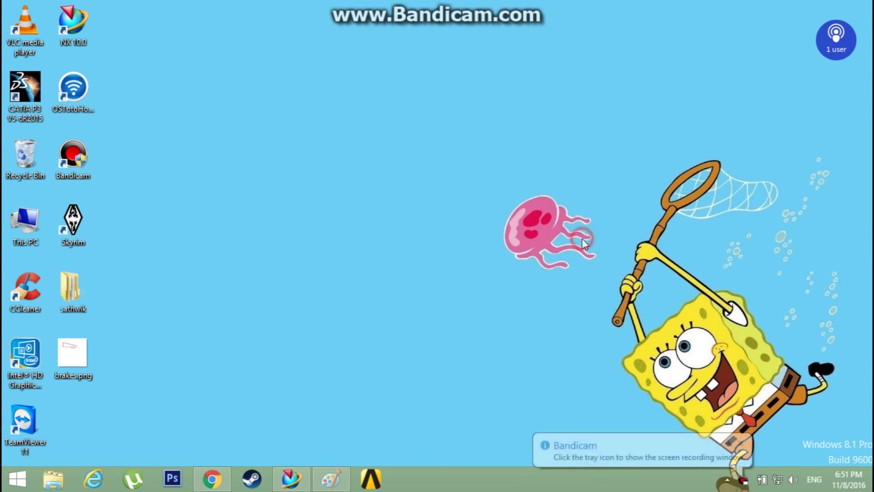
pyautogui.click(740, 445)
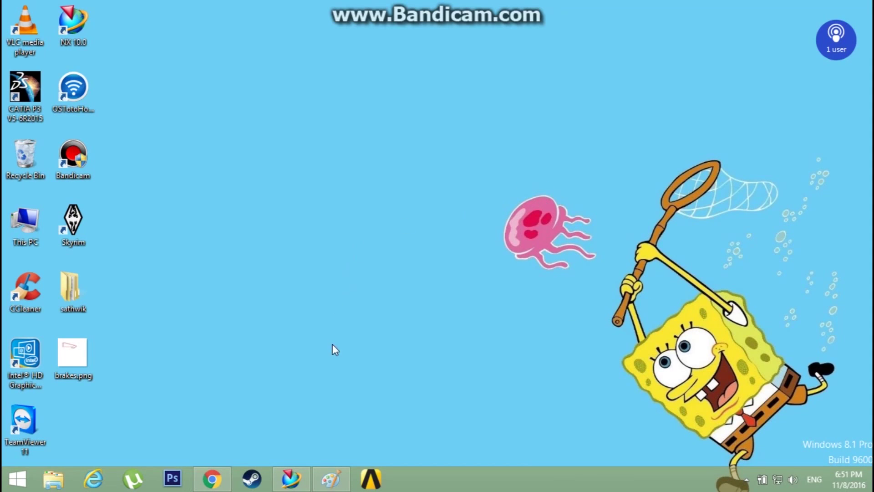
pyautogui.moveTo(339, 478)
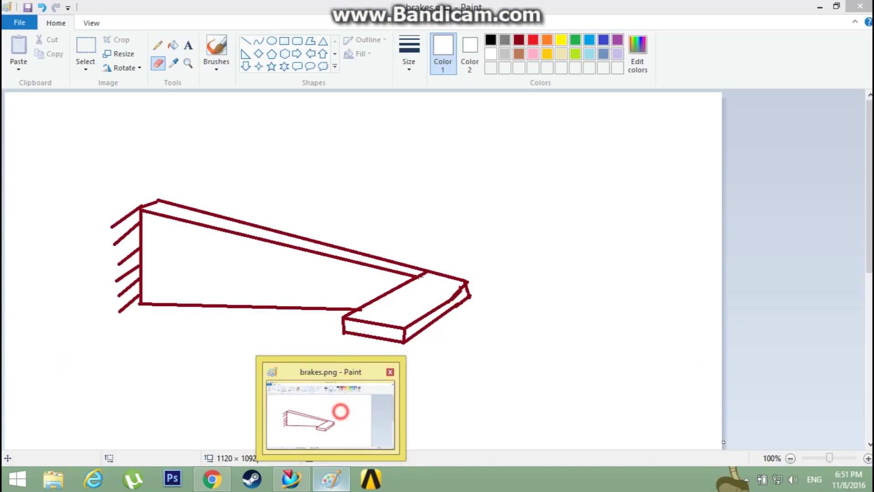
pyautogui.click(338, 410)
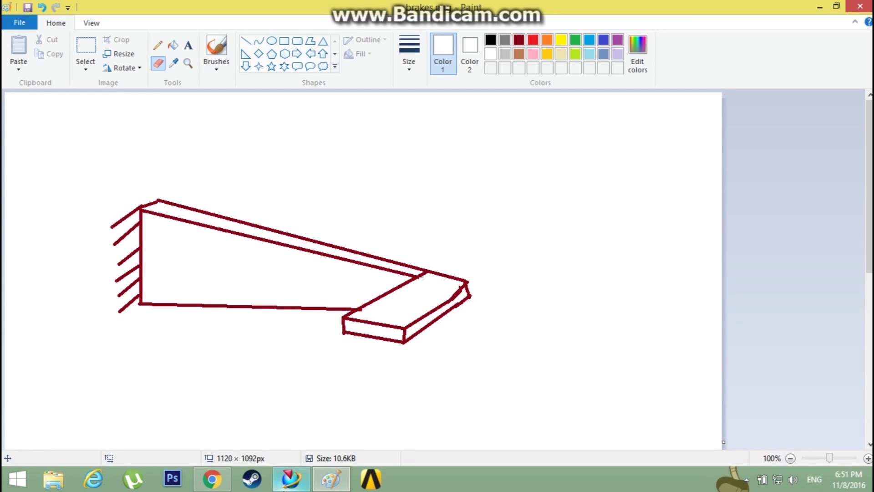
# - Switch from the Paint sketch to the NX 10 welcome window
pyautogui.moveTo(291, 478)
pyautogui.click(292, 370)
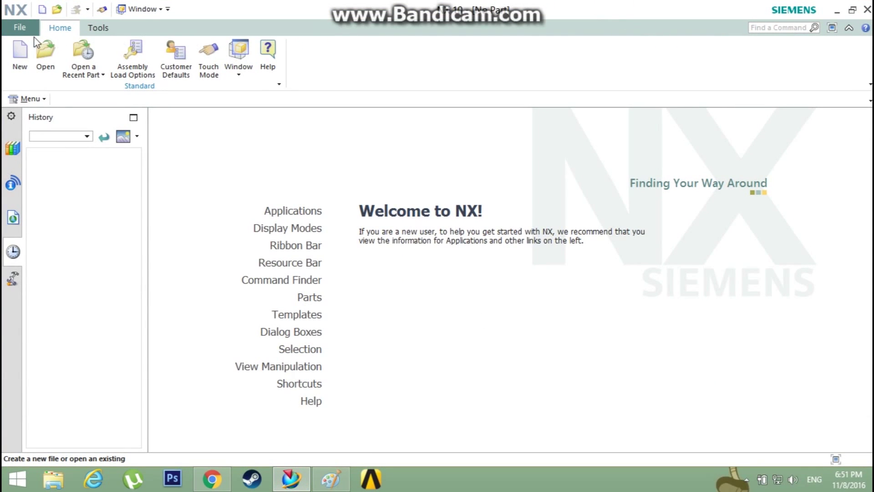
# - Create a new Model part and start a sketch on the datum XZ plane
pyautogui.click(21, 57)
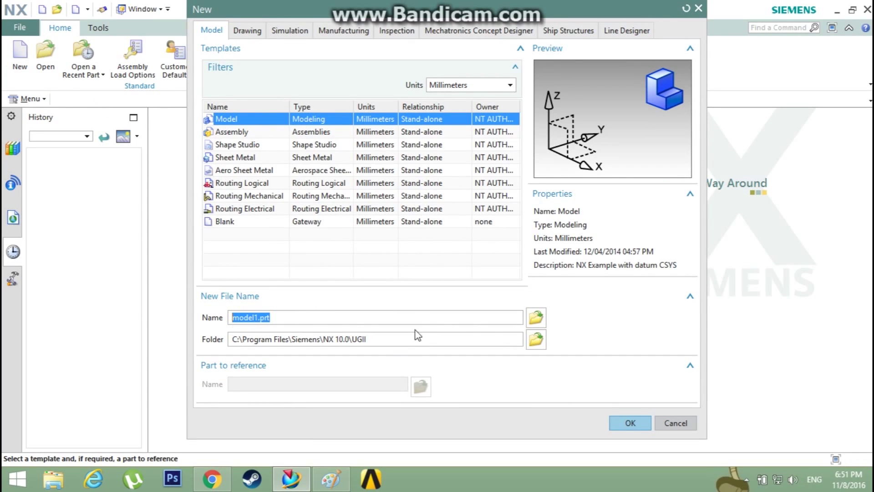
pyautogui.click(630, 423)
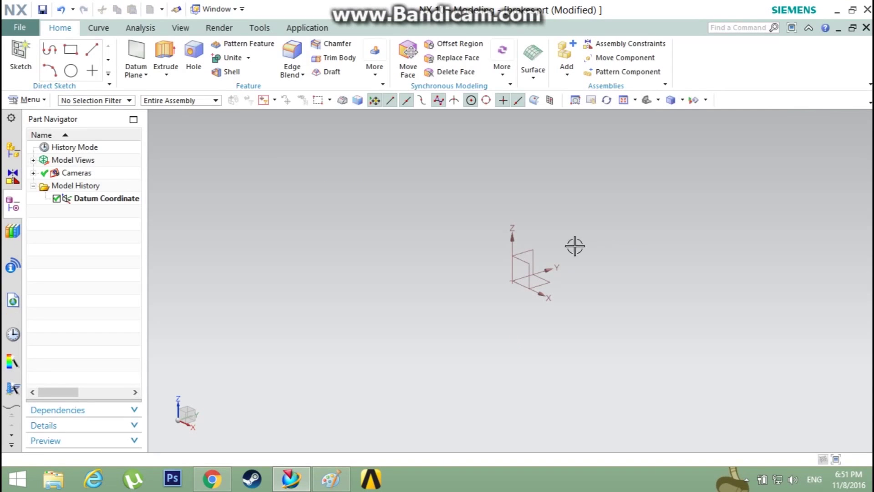
pyautogui.click(20, 55)
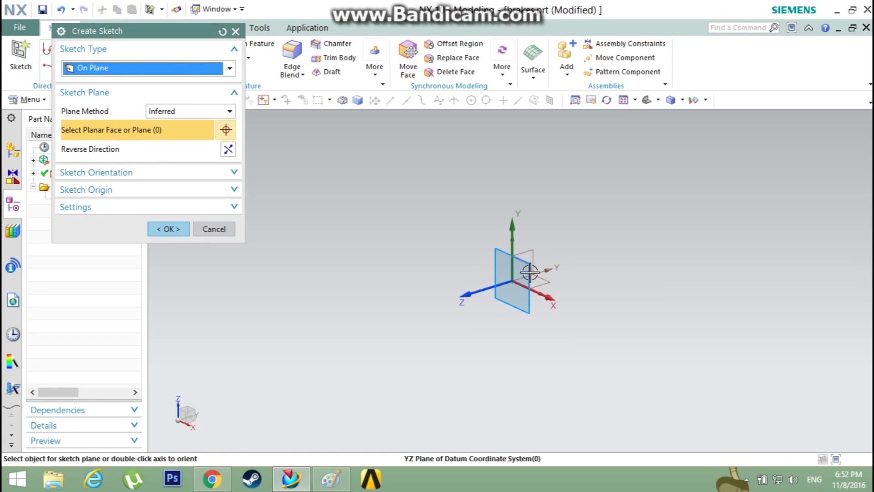
pyautogui.click(529, 272)
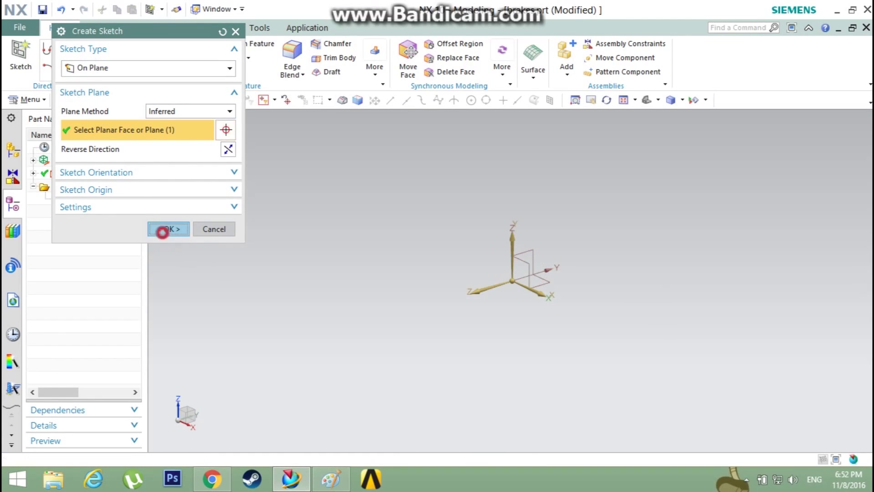
pyautogui.click(162, 228)
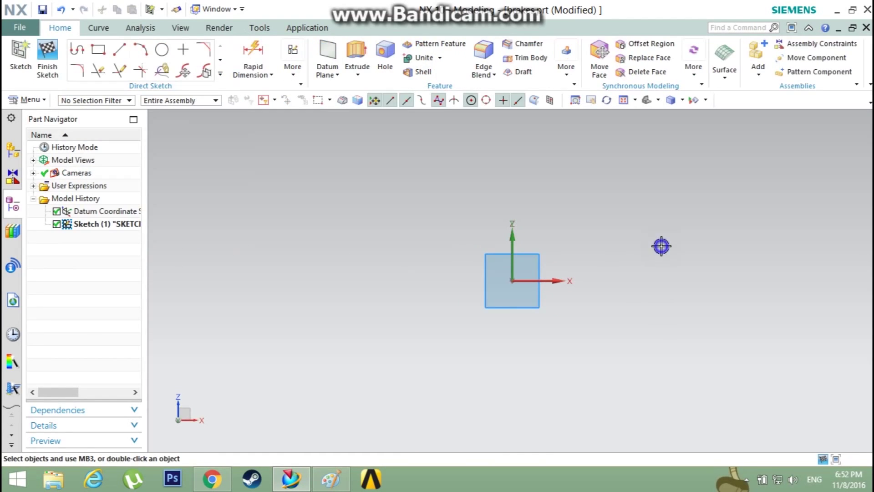
# - Draw an 80 mm vertical line at 270° left of the origin, checking the Paint reference
pyautogui.moveTo(661, 246)
pyautogui.keyDown('shift'); pyautogui.mouseDown(button='middle')
pyautogui.moveTo(563, 287)
pyautogui.moveTo(530, 284)
pyautogui.mouseUp(button='middle'); pyautogui.keyUp('shift')
pyautogui.keyDown('shift'); pyautogui.moveTo(420, 208); pyautogui.dragTo(411, 227, button='middle'); pyautogui.keyUp('shift')
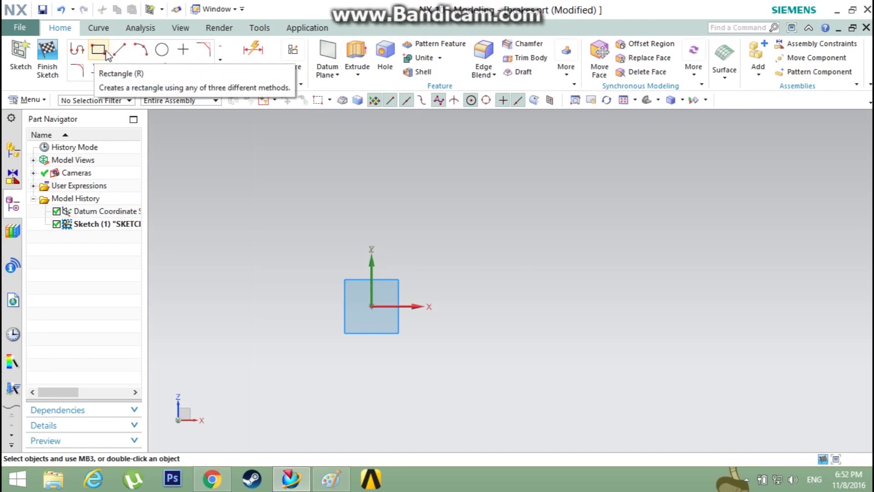
pyautogui.click(119, 49)
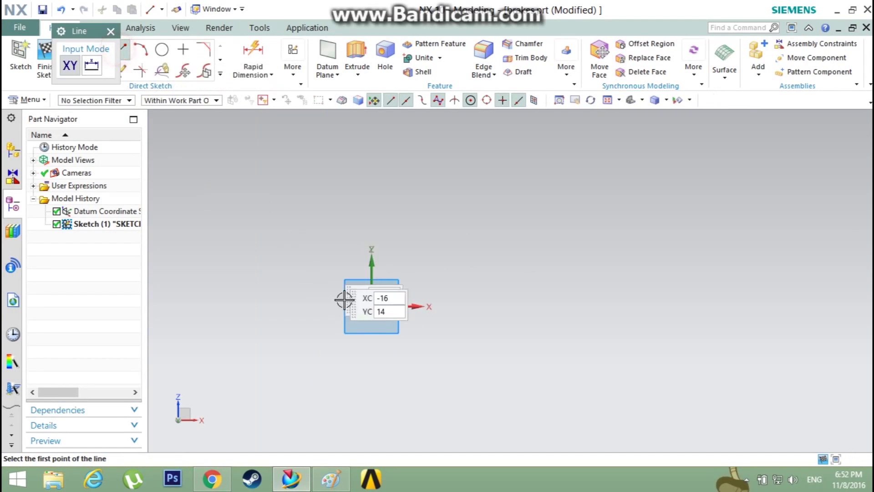
pyautogui.click(317, 282)
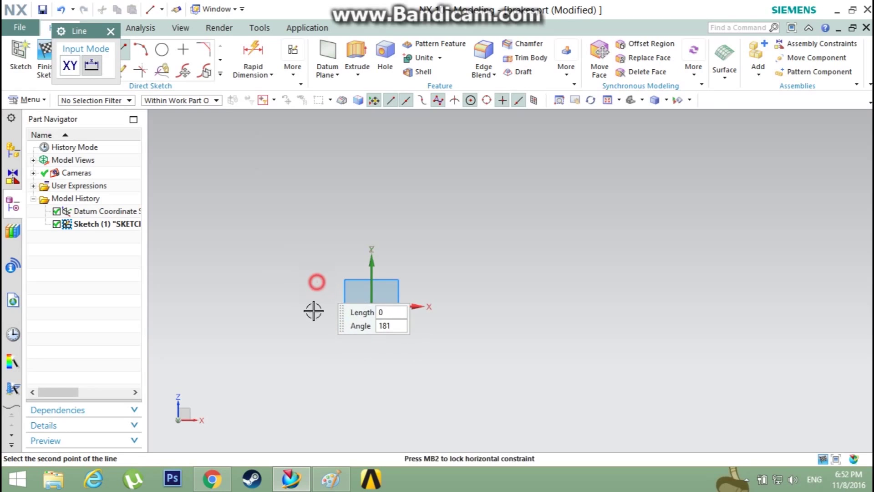
pyautogui.click(312, 383)
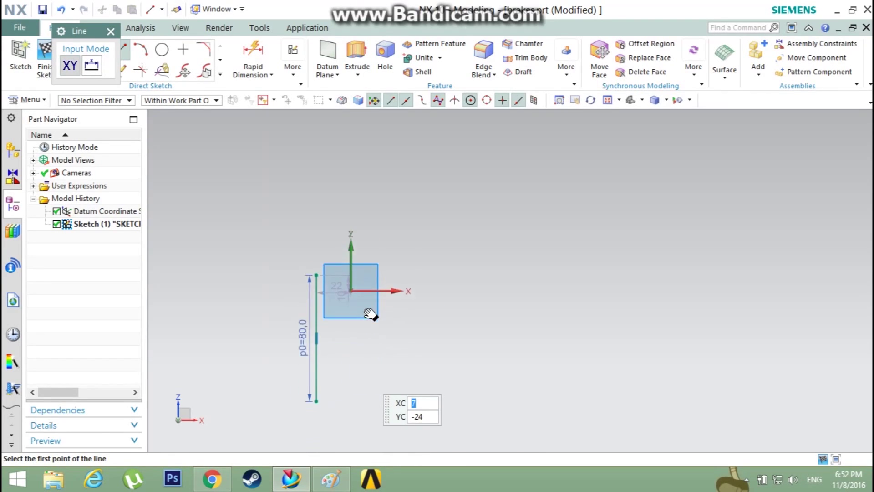
pyautogui.click(330, 484)
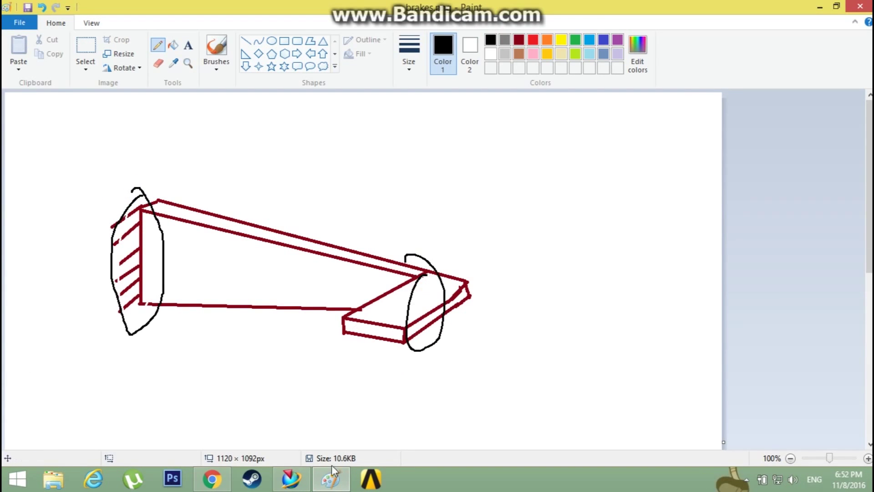
pyautogui.click(294, 478)
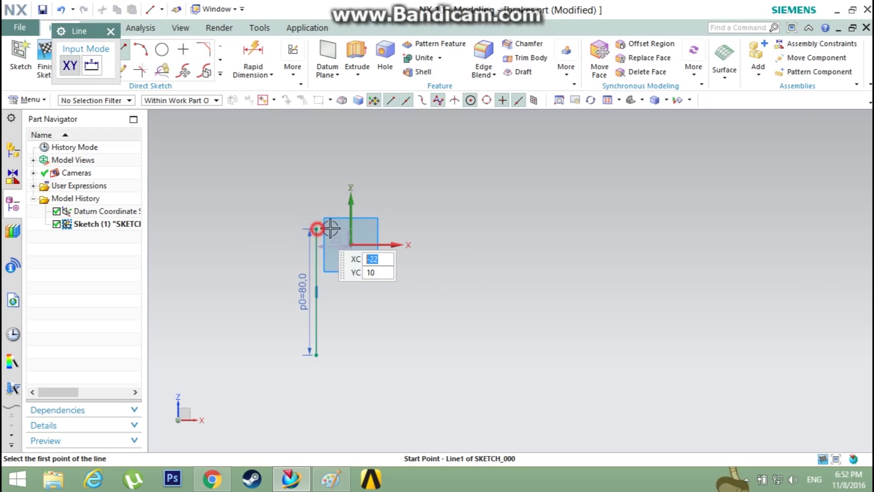
# - Draw the 400 mm horizontal top edge from the vertical line's upper end
pyautogui.click(316, 228)
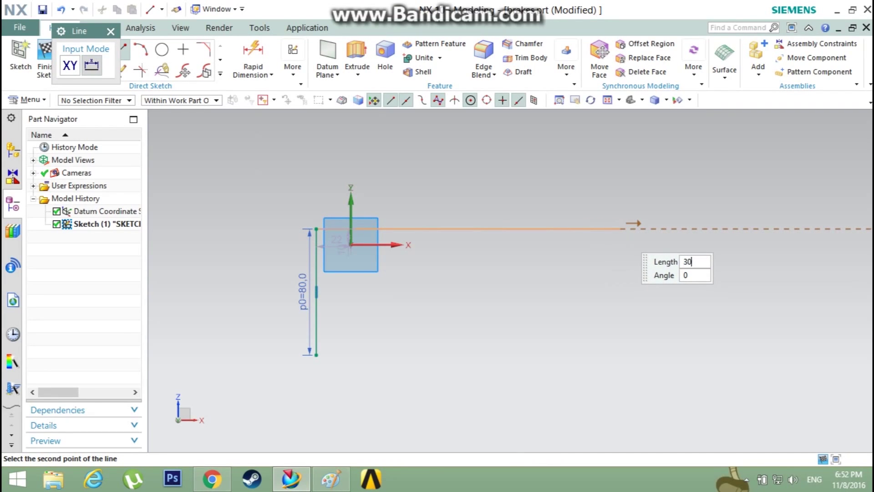
pyautogui.scroll(-4, 620, 231)
pyautogui.moveTo(618, 234)
pyautogui.keyDown('shift'); pyautogui.mouseDown(button='middle')
pyautogui.moveTo(507, 254)
pyautogui.moveTo(419, 255)
pyautogui.moveTo(406, 246)
pyautogui.mouseUp(button='middle'); pyautogui.keyUp('shift')
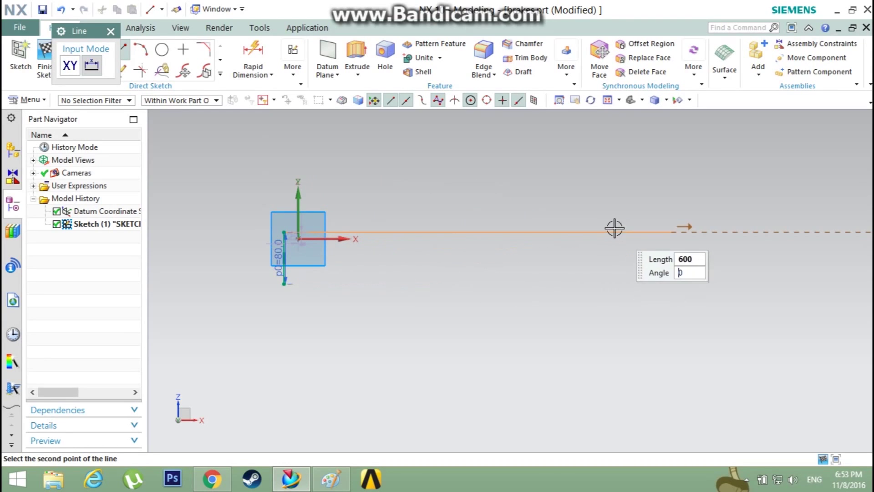
pyautogui.press('Tab')
pyautogui.write('400')
pyautogui.press('Tab')
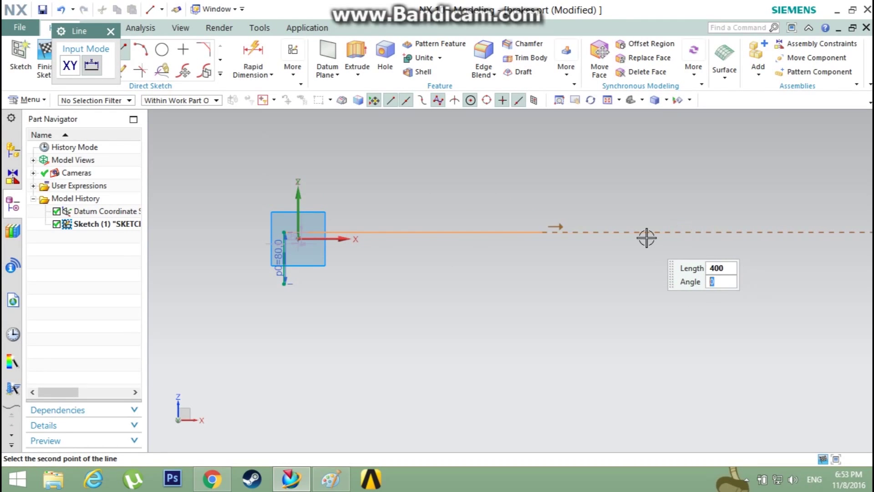
pyautogui.press('Return')
pyautogui.scroll(1, 548, 243)
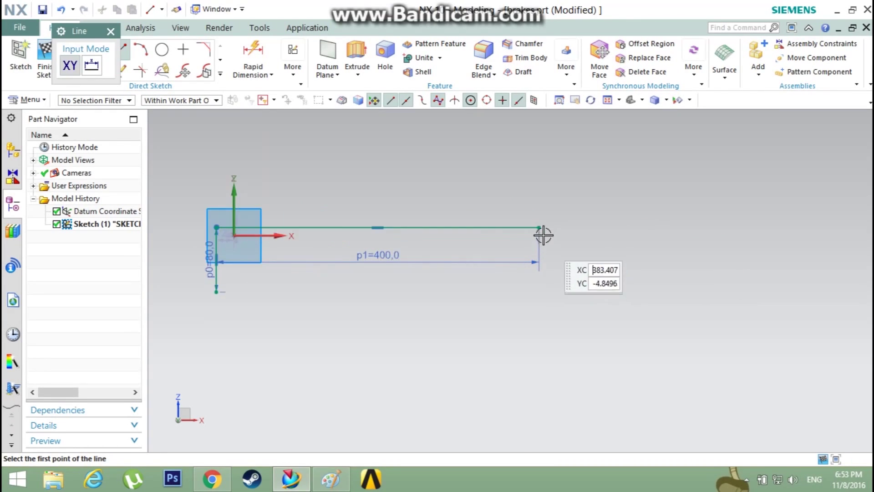
# - Add the 50 mm downward end edge and a sloped line closing the outline
pyautogui.click(540, 227)
pyautogui.write('50')
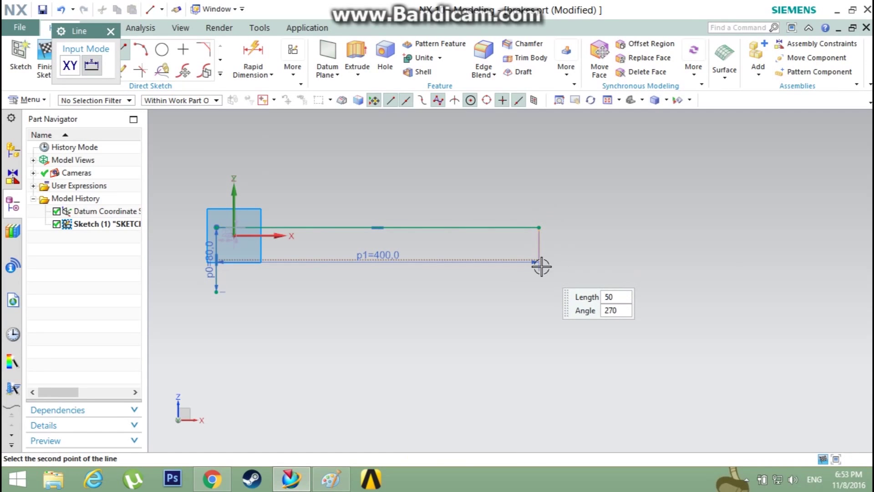
pyautogui.press('Return')
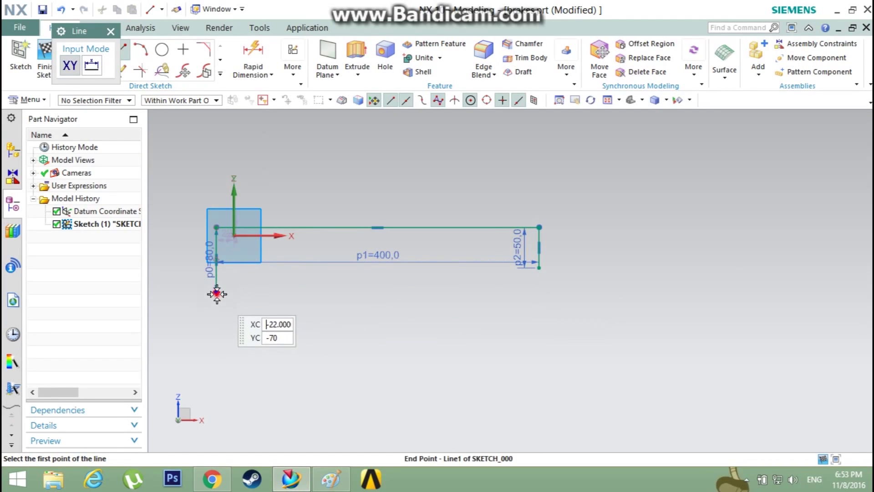
pyautogui.click(216, 291)
pyautogui.click(539, 267)
pyautogui.click(110, 31)
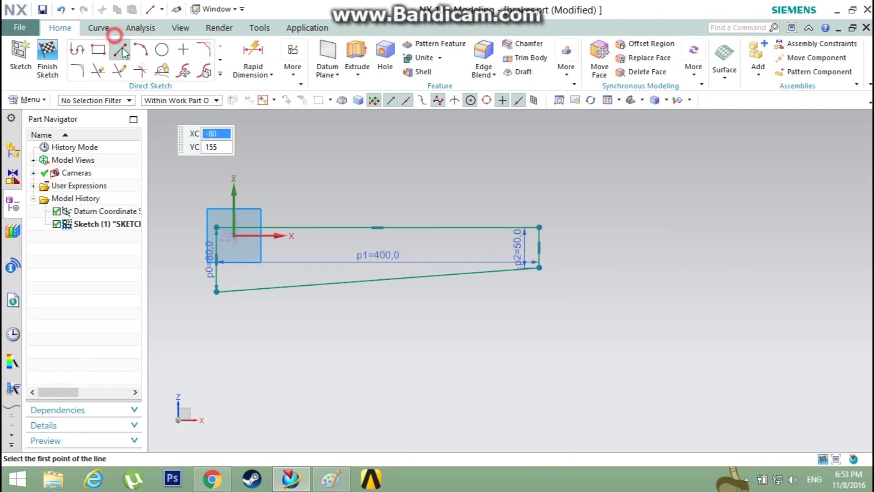
# - Extrude the closed four-sided outline 20 mm into a solid tapered plate
pyautogui.click(357, 58)
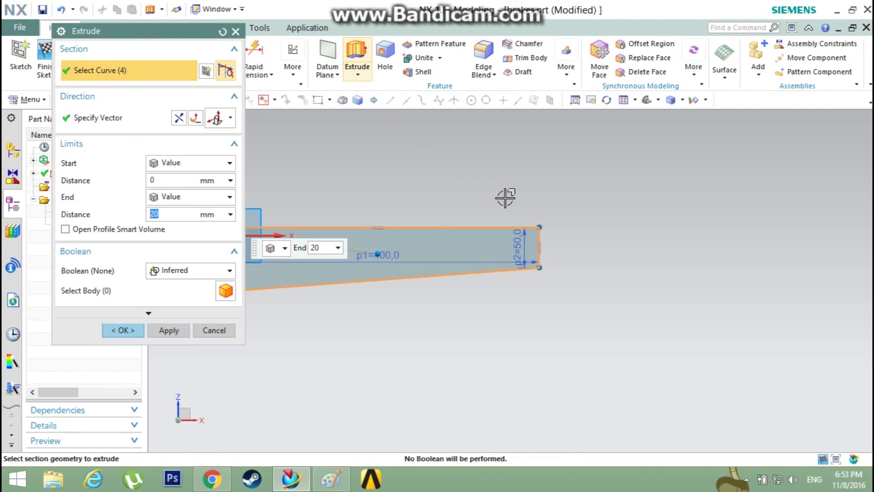
pyautogui.moveTo(524, 194); pyautogui.dragTo(491, 221, button='middle')
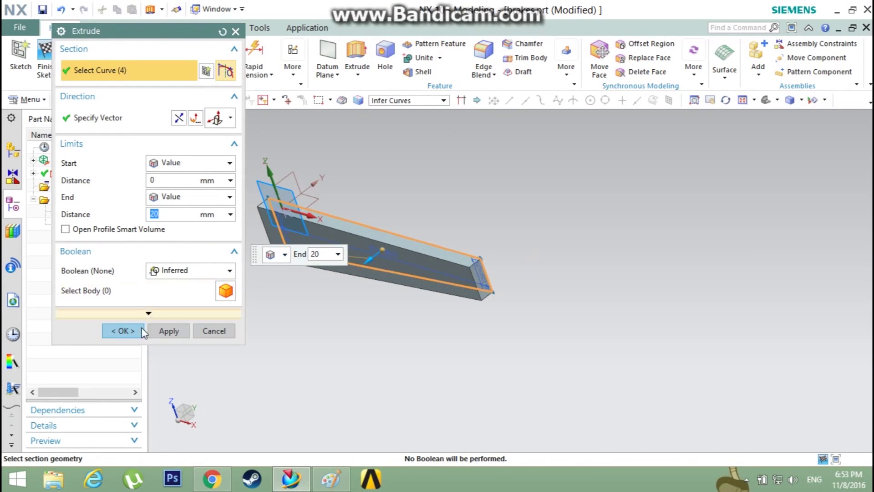
pyautogui.click(164, 331)
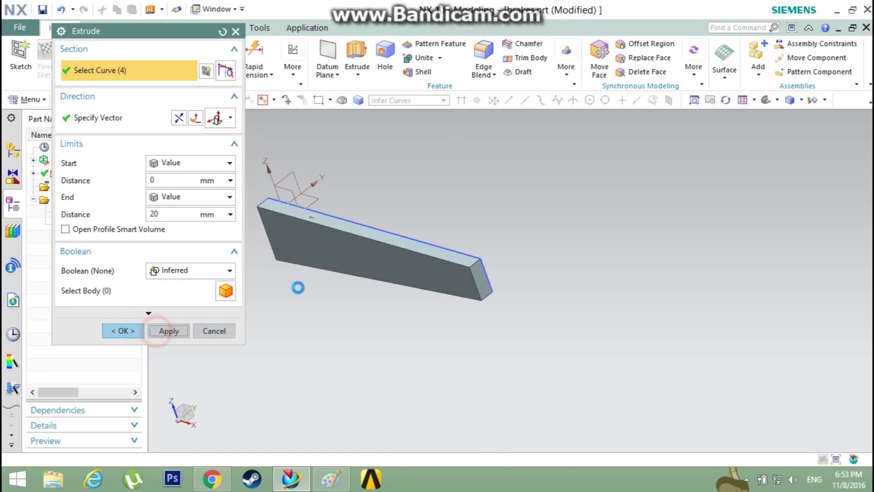
pyautogui.click(235, 32)
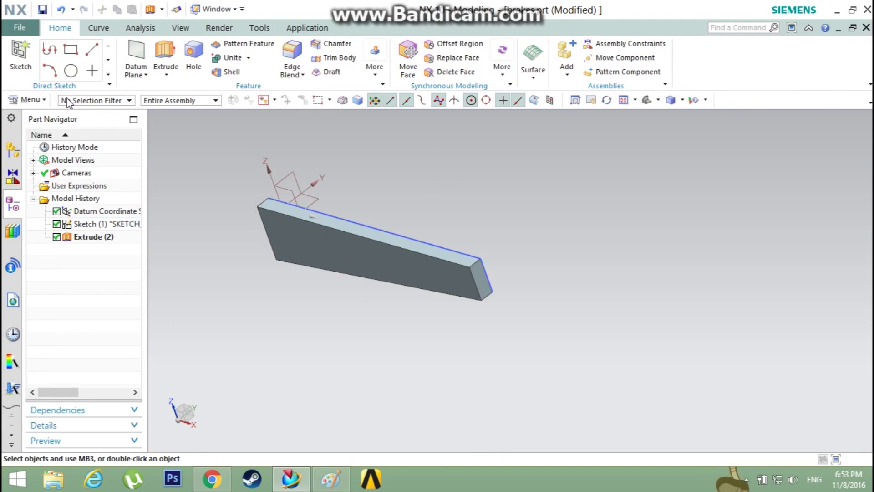
# - Sketch a 100 x 40 rectangle on the bar's top face at the arm's lower end
pyautogui.click(20, 57)
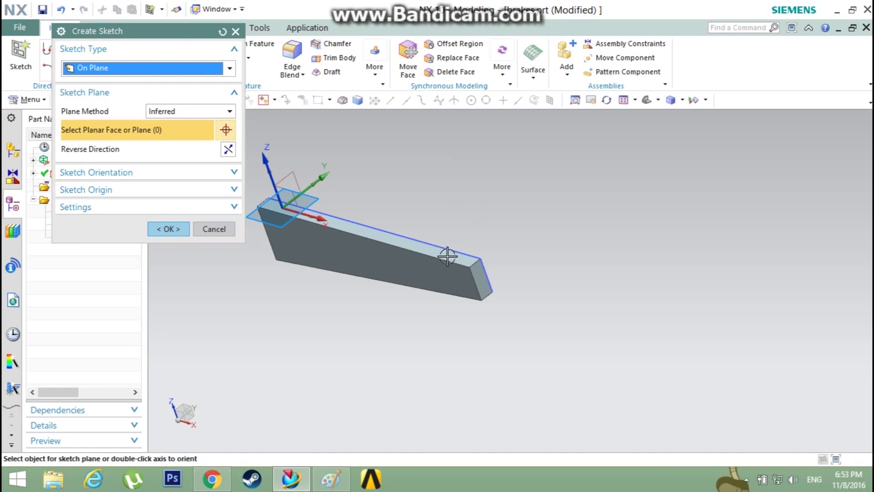
pyautogui.click(453, 258)
pyautogui.click(156, 230)
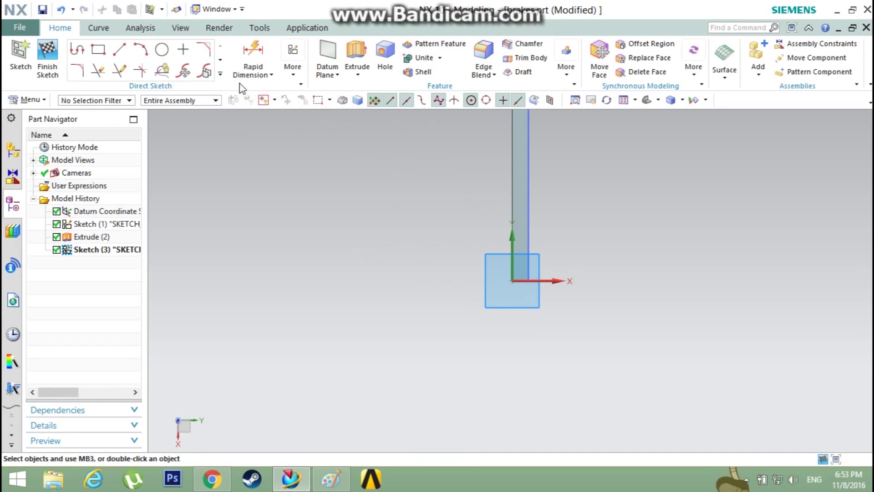
pyautogui.click(99, 51)
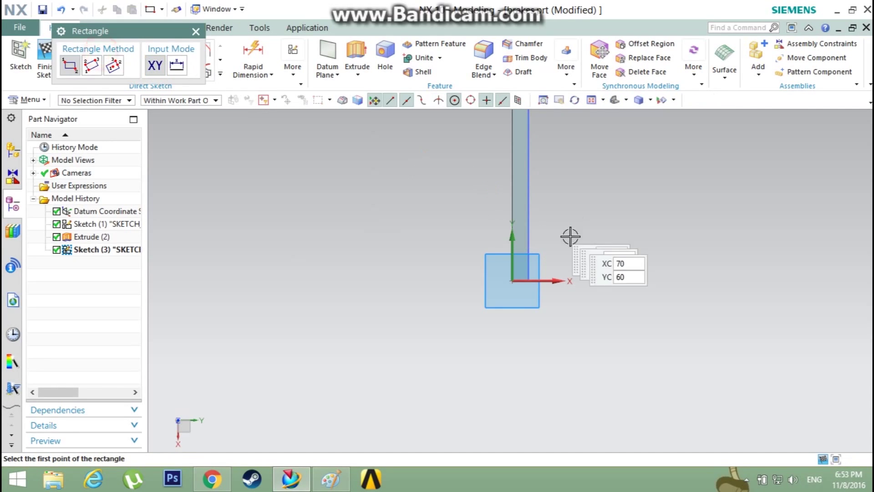
pyautogui.click(529, 278)
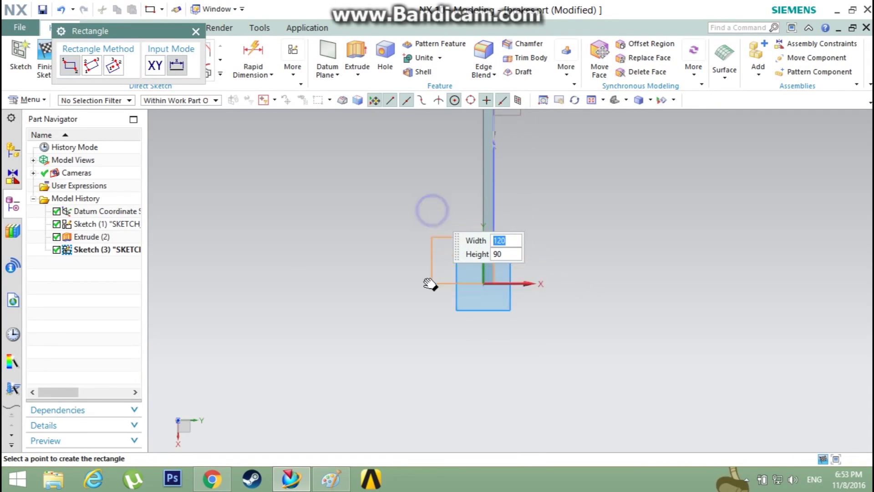
pyautogui.moveTo(430, 285)
pyautogui.keyDown('shift'); pyautogui.mouseDown(button='middle')
pyautogui.moveTo(416, 334)
pyautogui.moveTo(410, 324)
pyautogui.mouseUp(button='middle'); pyautogui.keyUp('shift')
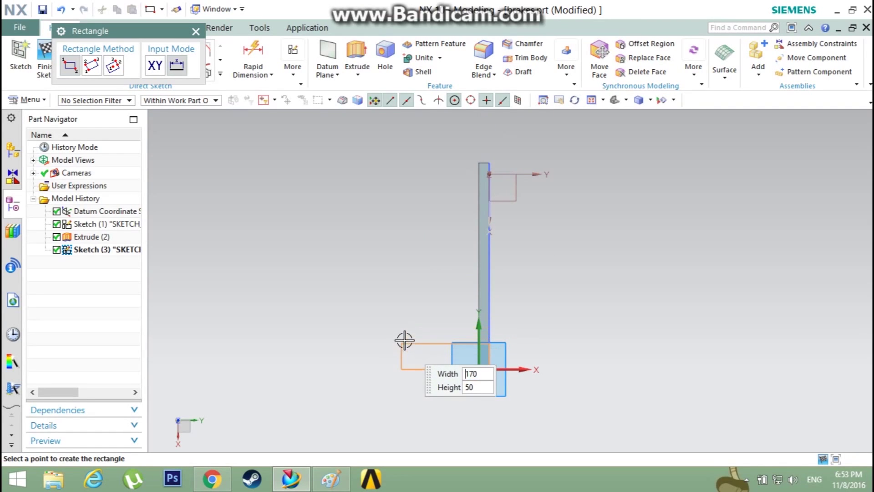
pyautogui.click(435, 350)
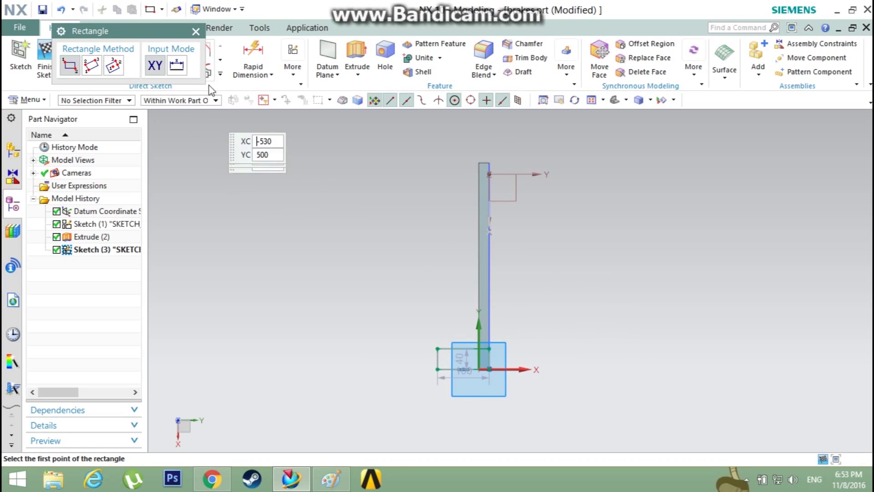
pyautogui.click(196, 32)
pyautogui.click(356, 57)
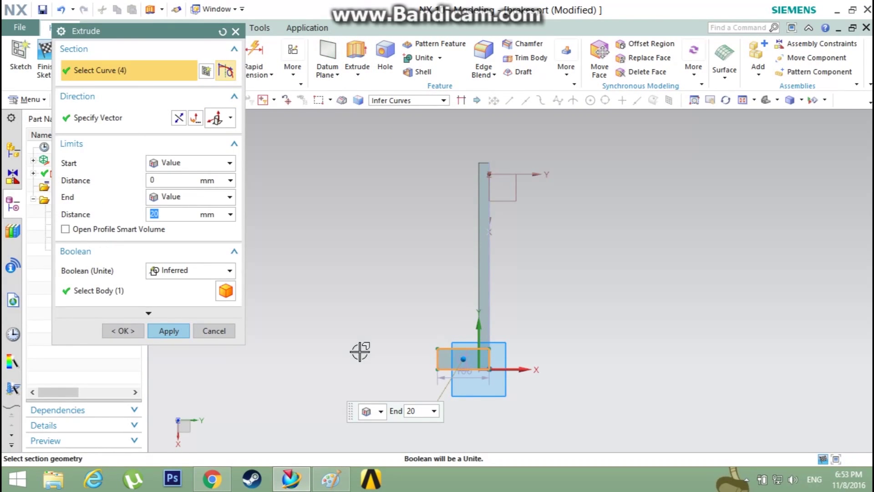
# - Extrude the rectangle 20 mm, uniting it with the arm, then view the pedal in trimetric
pyautogui.moveTo(360, 351); pyautogui.dragTo(378, 369, button='middle')
pyautogui.click(185, 331)
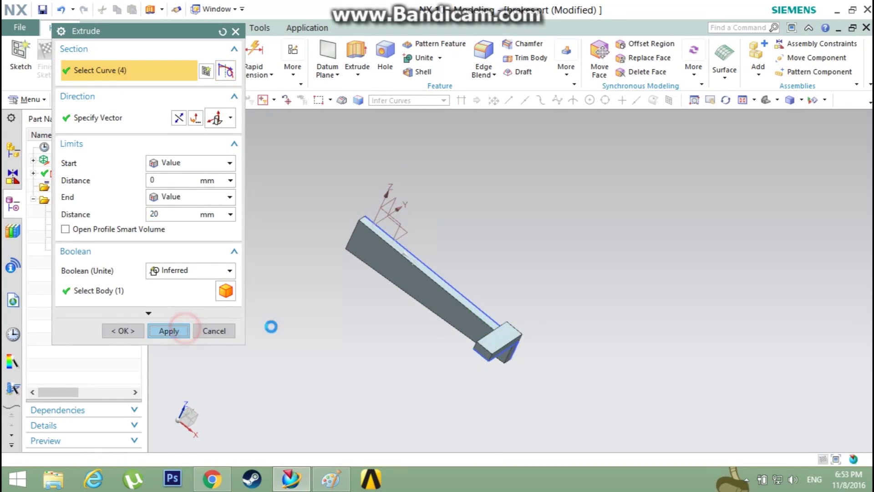
pyautogui.click(234, 32)
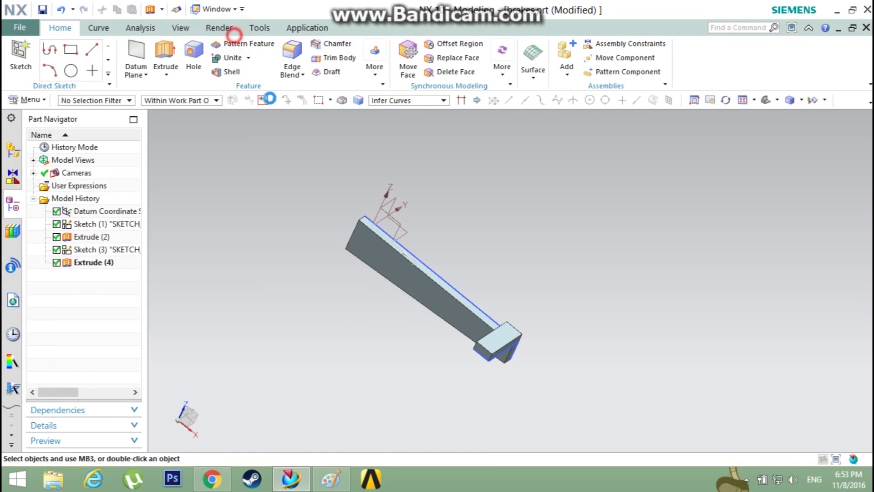
pyautogui.press('Home')
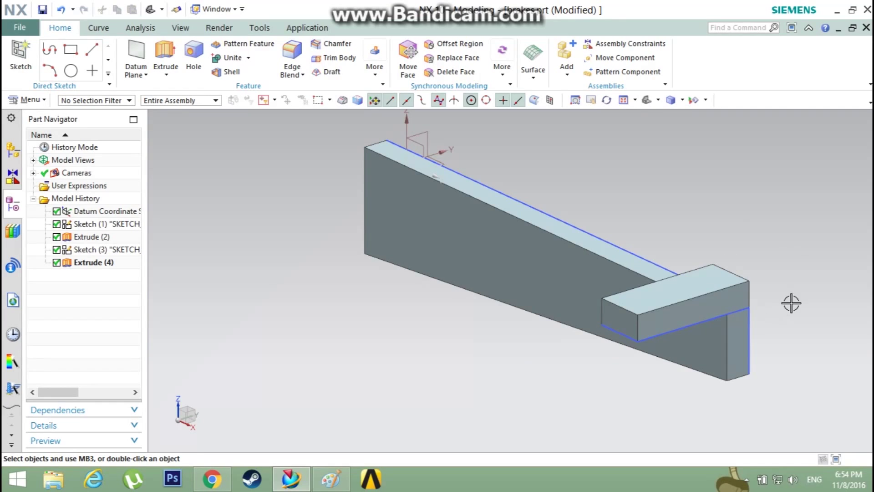
pyautogui.moveTo(791, 303); pyautogui.dragTo(768, 302, button='middle')
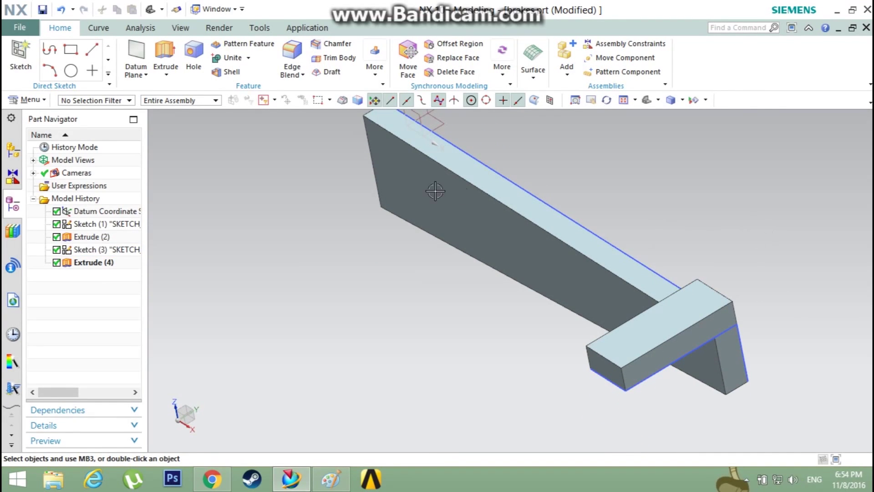
# - Zoom out on the finished pedal and open the File menu
pyautogui.scroll(-3, 575, 205)
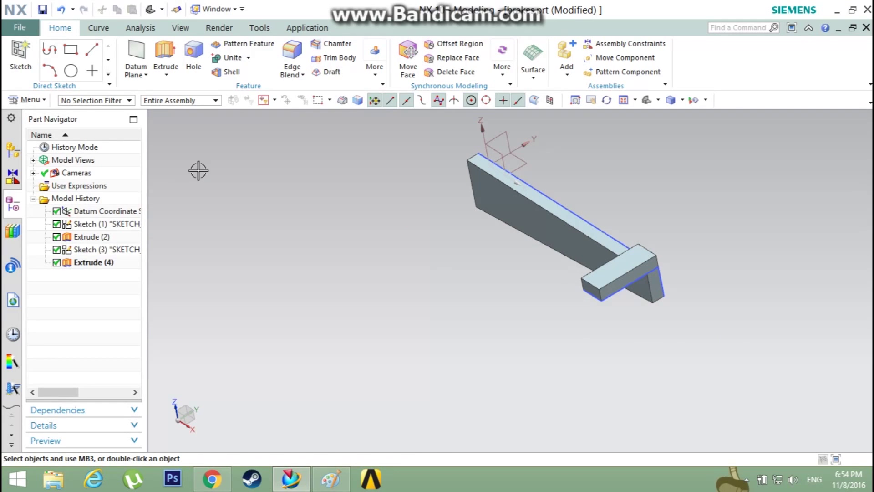
pyautogui.click(27, 31)
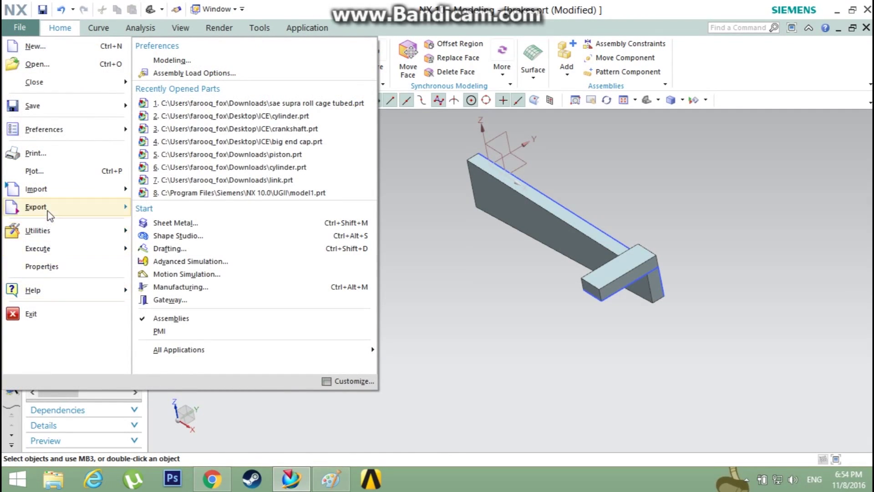
# - Export the pedal body as Parasolid brake.x_t to the desktop, then show the desktop
pyautogui.moveTo(91, 211)
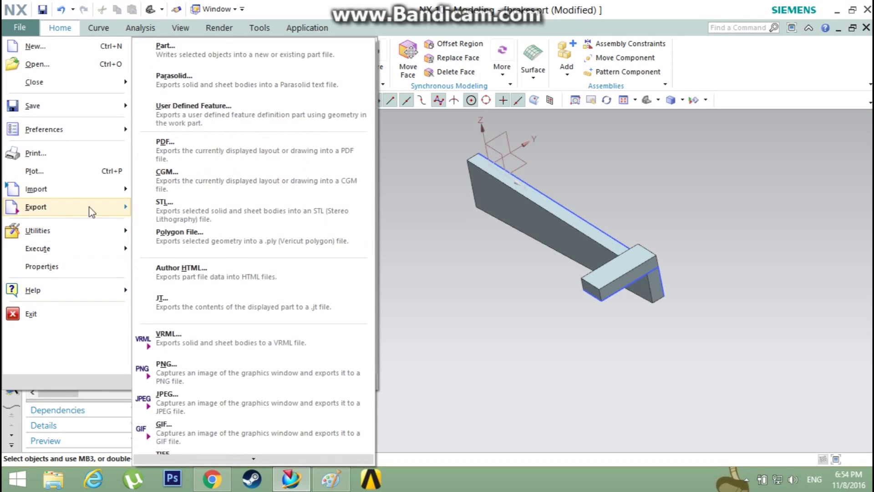
pyautogui.click(171, 81)
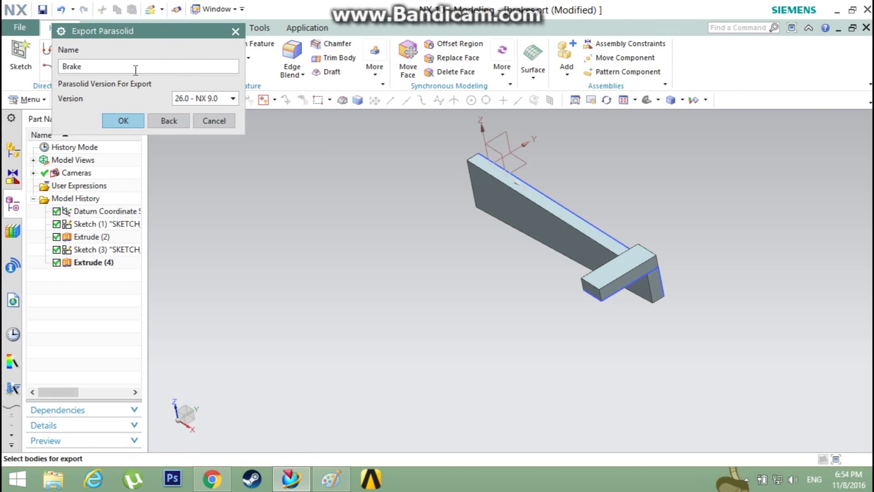
pyautogui.write('Brake')
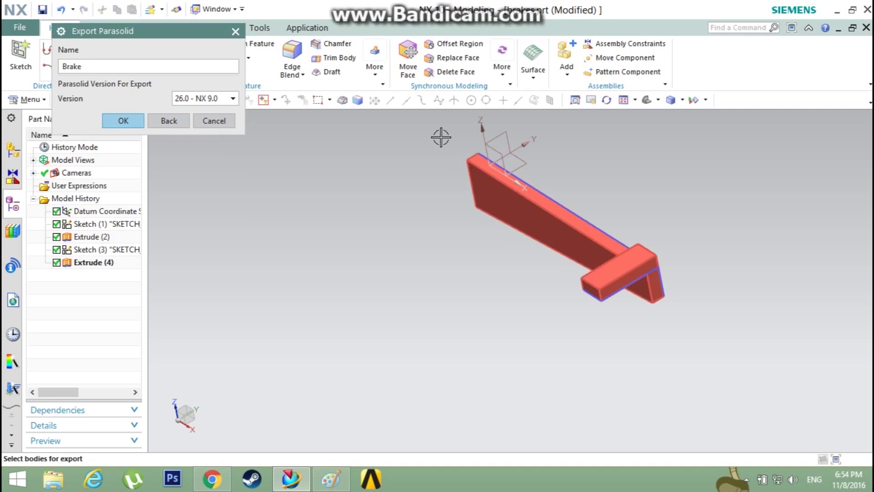
pyautogui.moveTo(434, 128); pyautogui.dragTo(711, 360)
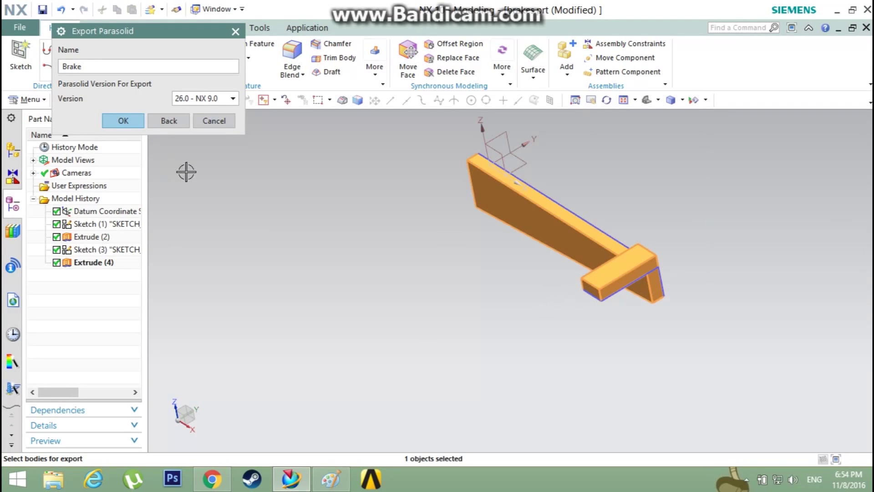
pyautogui.click(124, 124)
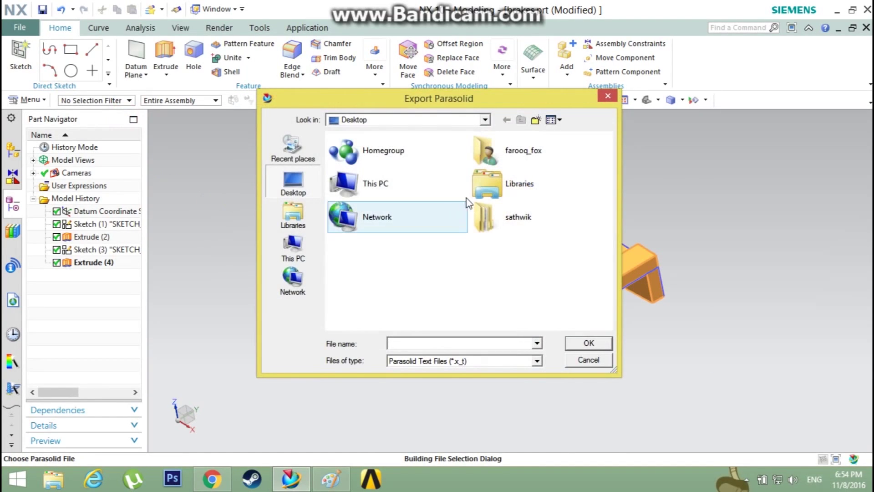
pyautogui.write('brake')
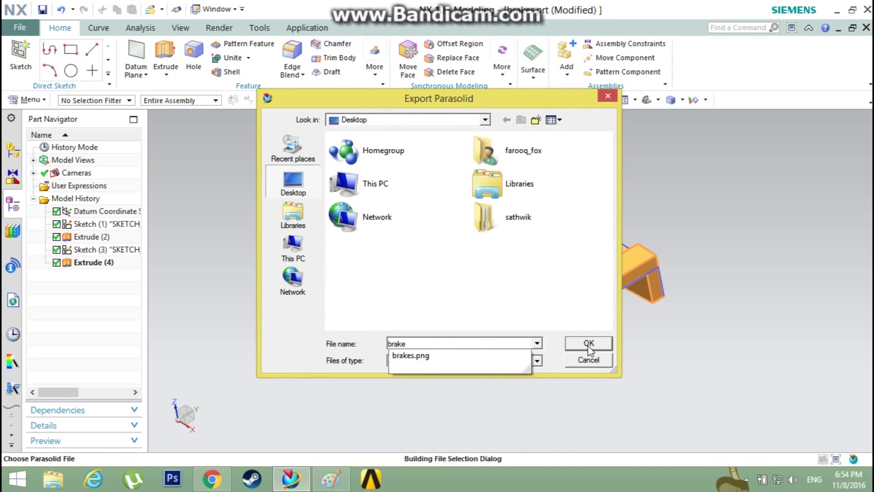
pyautogui.click(589, 347)
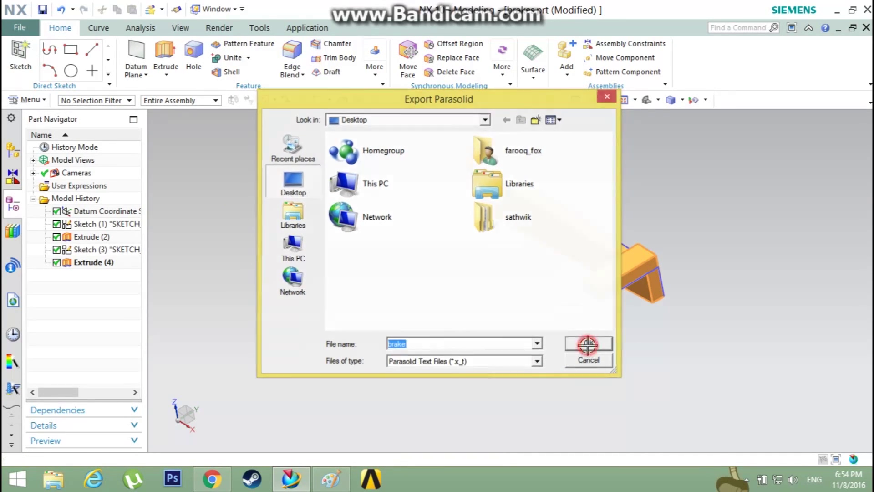
pyautogui.click(588, 346)
pyautogui.click(872, 477)
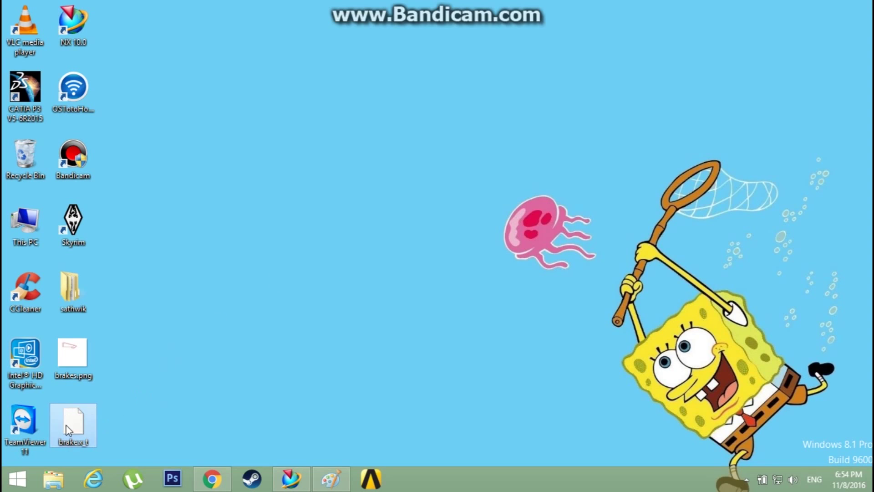
# - Maximize the ANSYS Mechanical APDL window and bring up its File menu
pyautogui.click(178, 311)
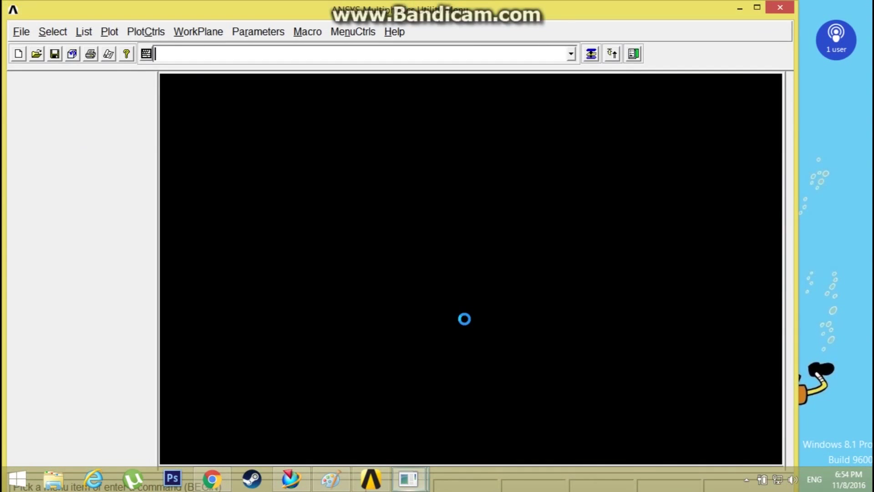
pyautogui.click(757, 9)
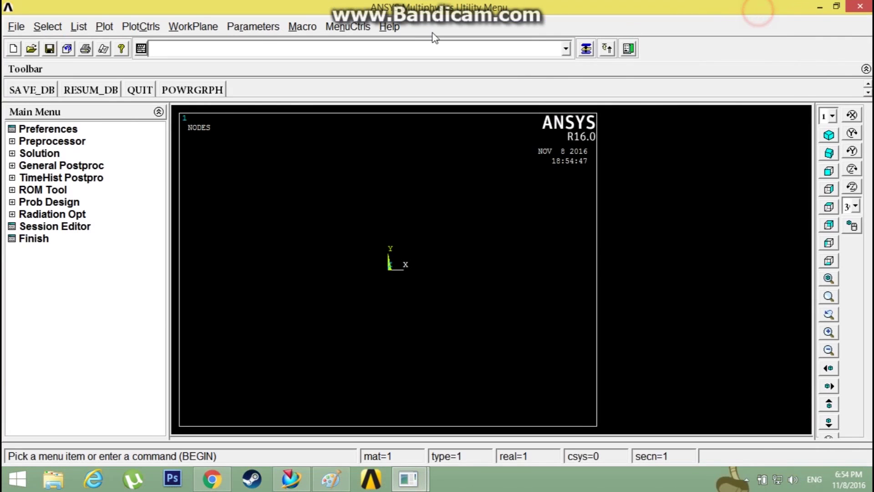
pyautogui.click(18, 27)
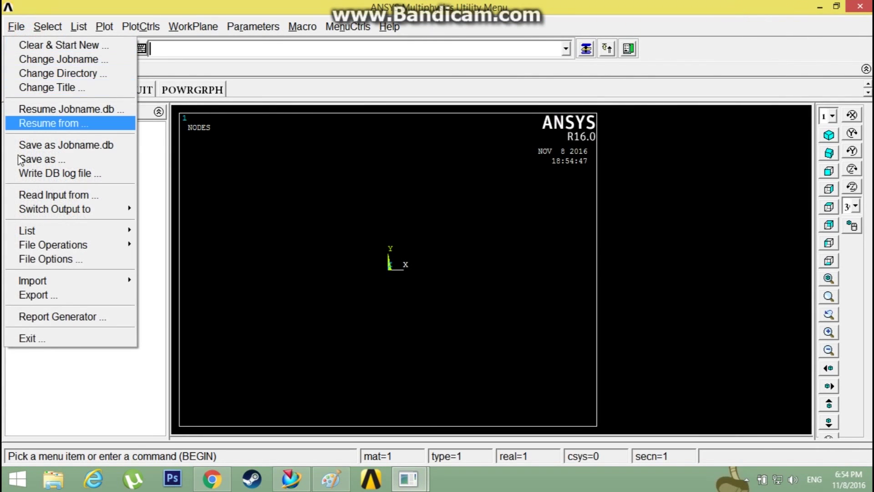
# - Import brake.x_t from the Desktop as a Parasolid (PARA) model
pyautogui.moveTo(28, 282)
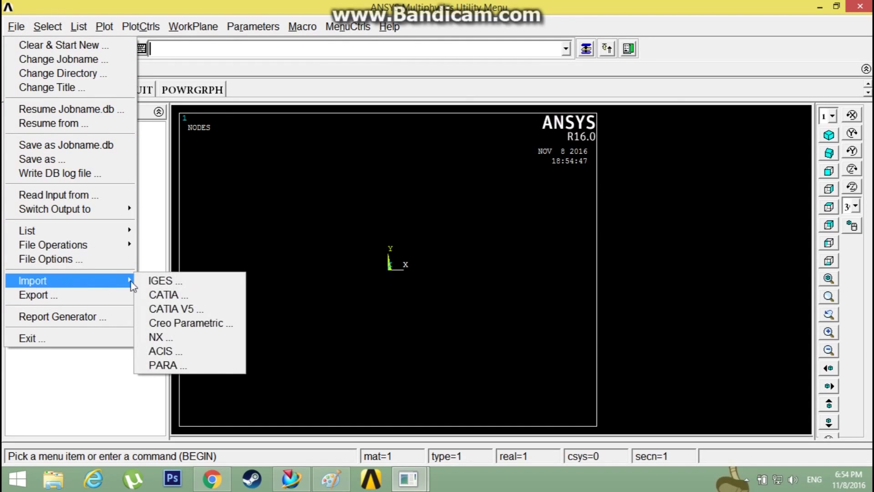
pyautogui.click(183, 364)
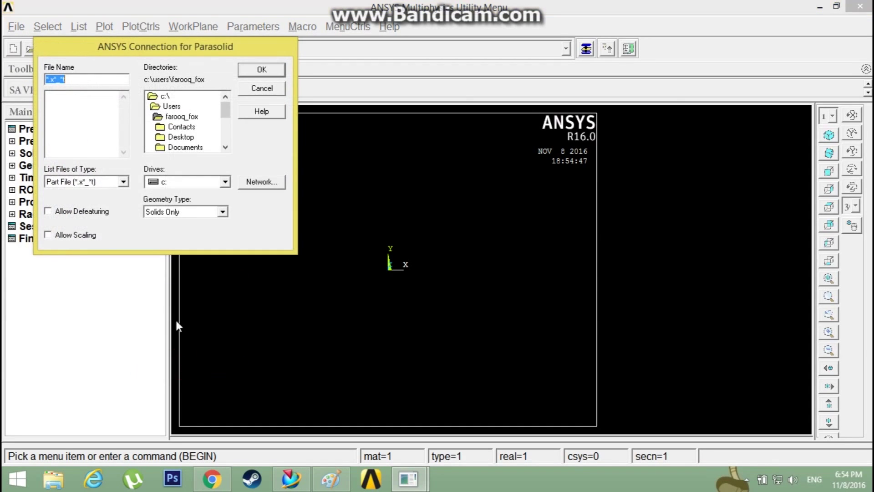
pyautogui.doubleClick(181, 138)
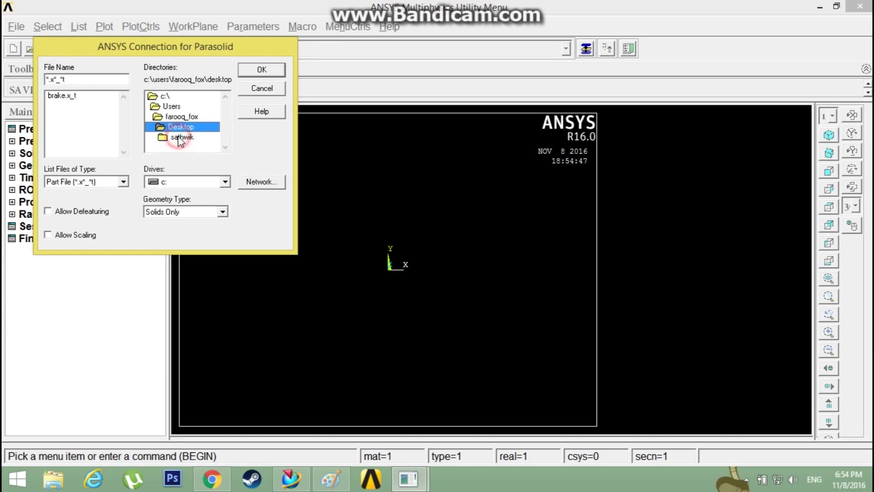
pyautogui.click(71, 96)
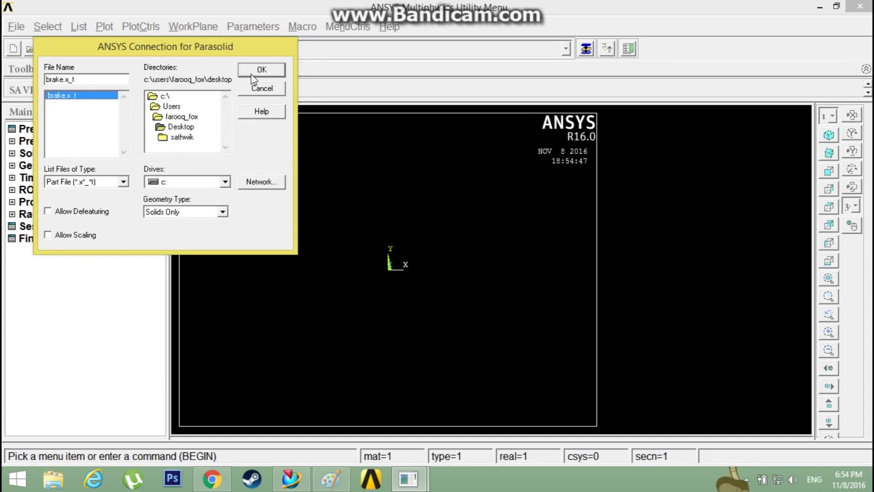
pyautogui.click(252, 74)
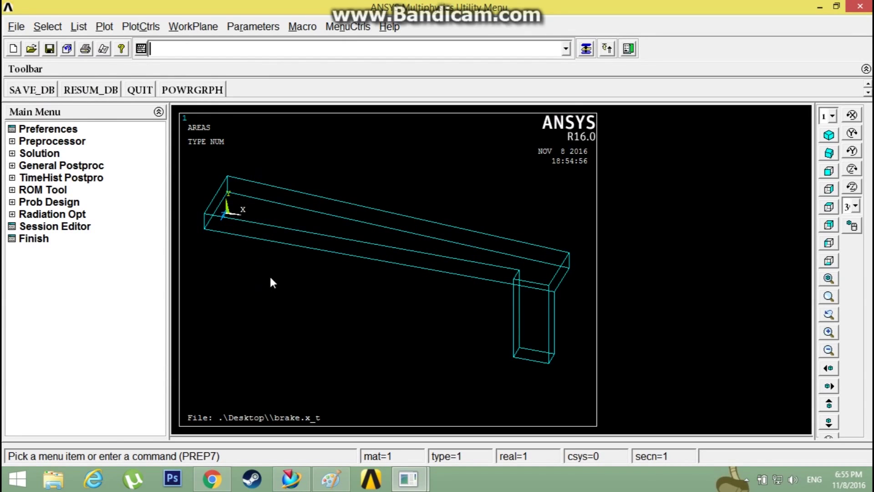
# - Zoom and orbit around the imported pedal, then fit the whole pedal in view
pyautogui.click(343, 241)
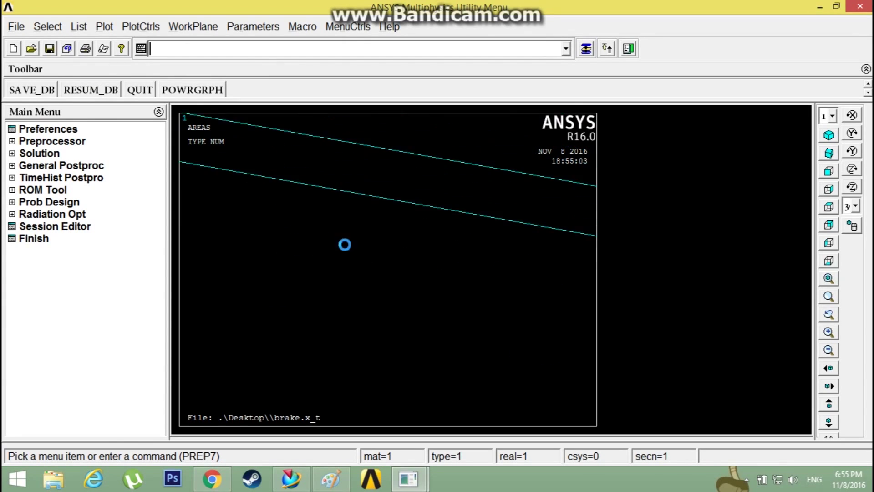
pyautogui.click(852, 227)
pyautogui.moveTo(400, 308); pyautogui.dragTo(293, 313, button='right')
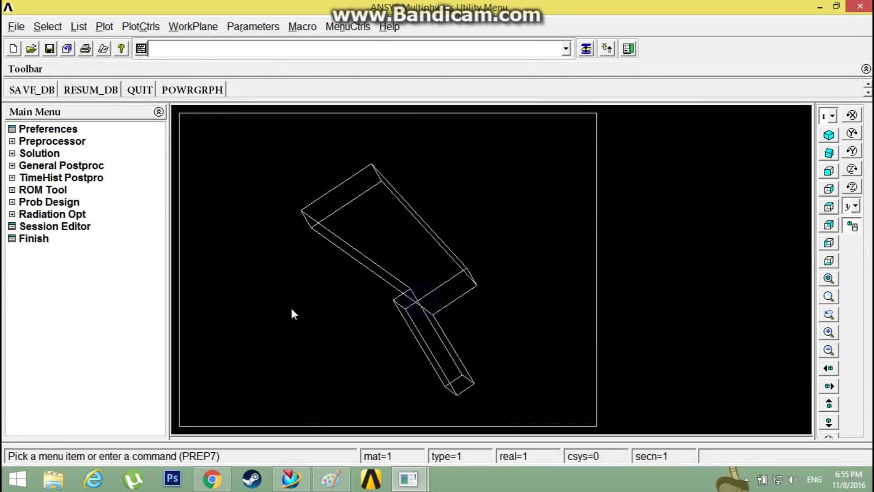
pyautogui.moveTo(293, 314); pyautogui.dragTo(361, 281, button='middle')
pyautogui.moveTo(228, 396); pyautogui.dragTo(451, 330, button='middle')
pyautogui.moveTo(501, 207); pyautogui.dragTo(246, 122, button='middle')
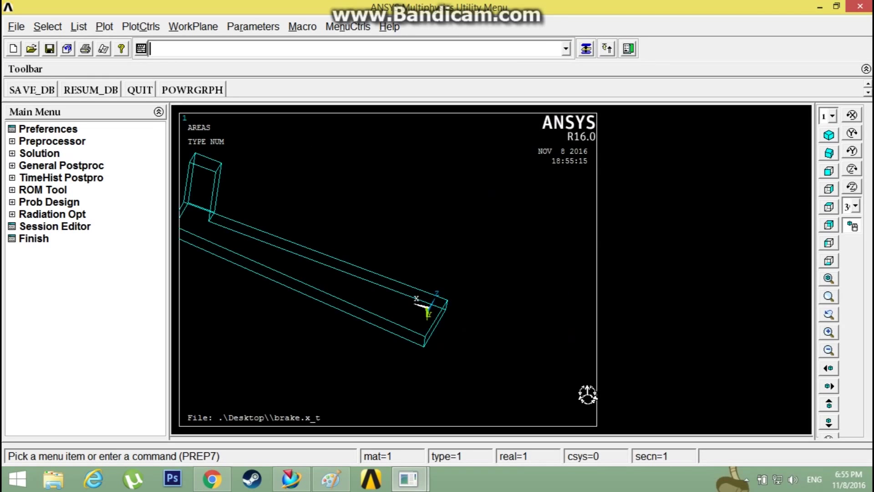
pyautogui.moveTo(453, 359); pyautogui.dragTo(213, 110, button='middle')
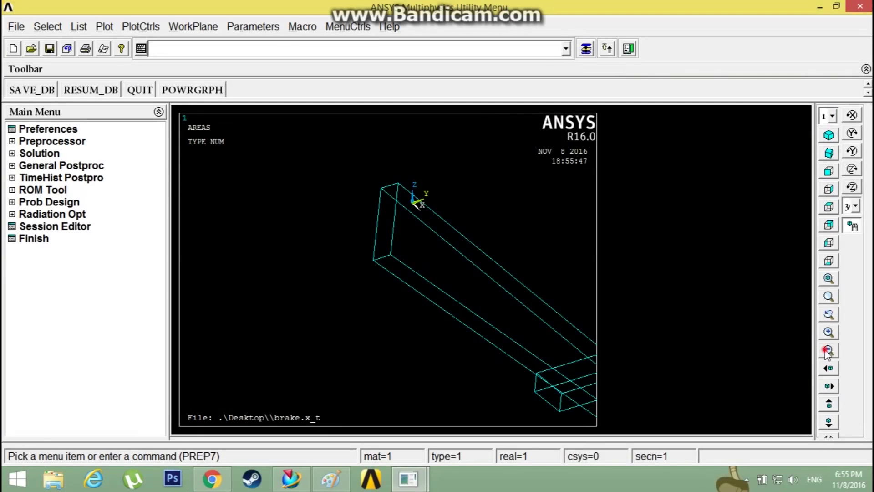
pyautogui.click(828, 349)
pyautogui.click(828, 279)
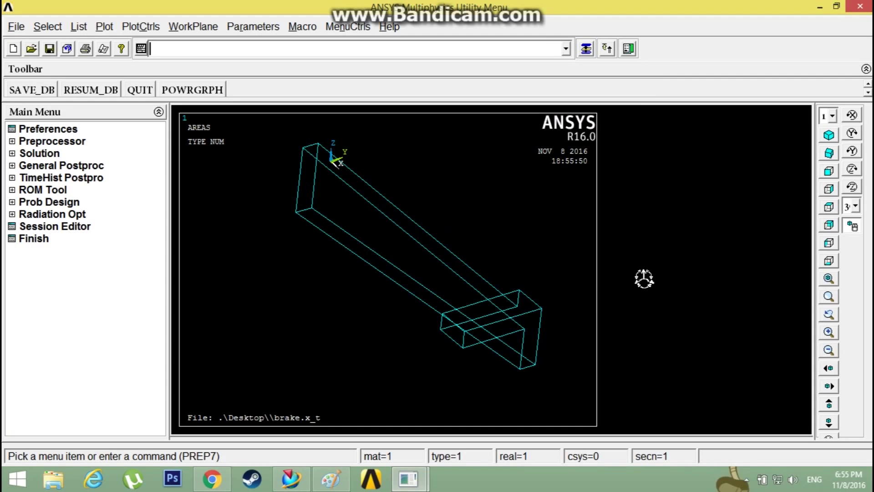
# - Set the GUI filtering preferences to Structural
pyautogui.click(28, 130)
pyautogui.click(437, 156)
pyautogui.click(310, 364)
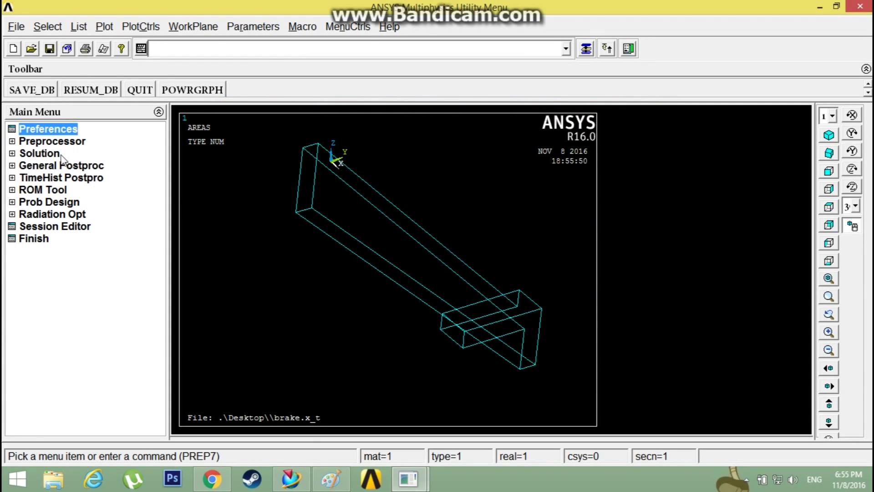
# - Add Solid Brick 8 node 185 (SOLID185) as element type 1
pyautogui.click(55, 142)
pyautogui.click(56, 154)
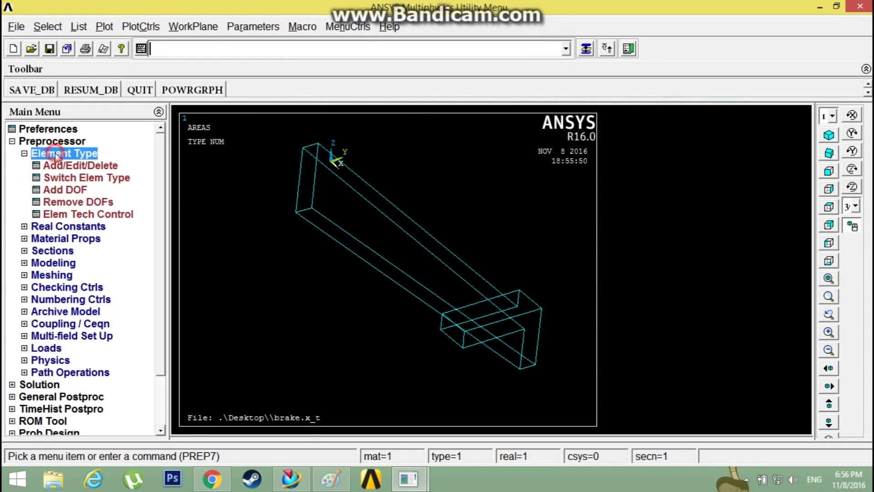
pyautogui.click(75, 166)
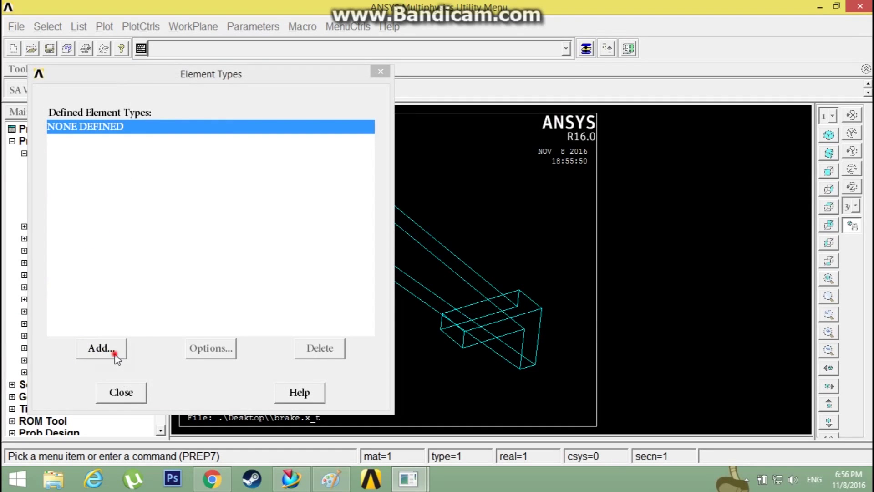
pyautogui.click(115, 353)
pyautogui.click(475, 211)
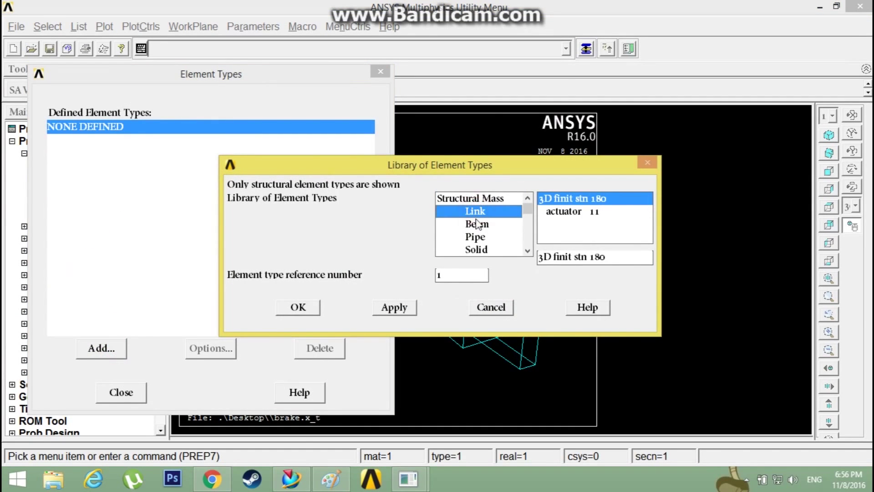
pyautogui.click(477, 224)
pyautogui.click(476, 237)
pyautogui.click(476, 249)
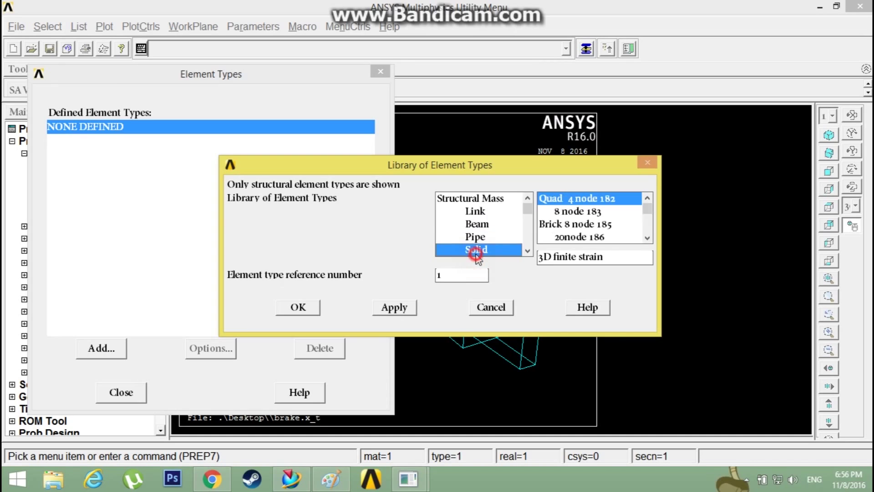
pyautogui.click(569, 224)
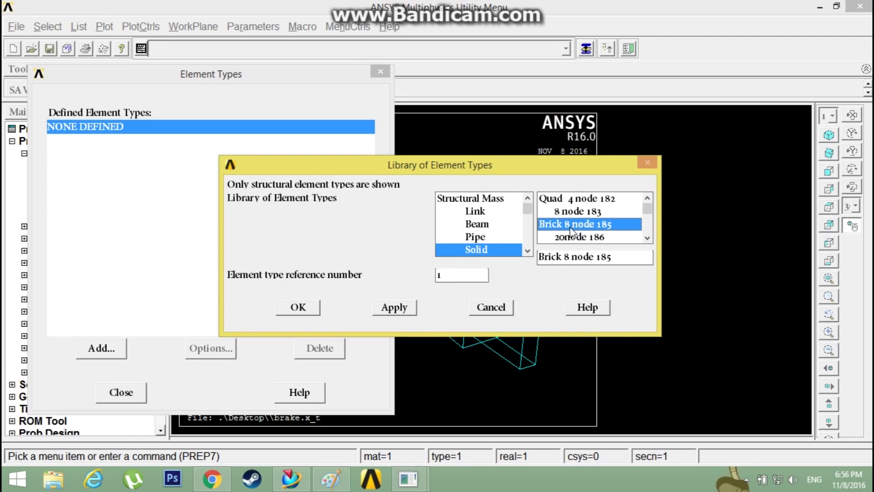
pyautogui.click(303, 308)
pyautogui.click(140, 392)
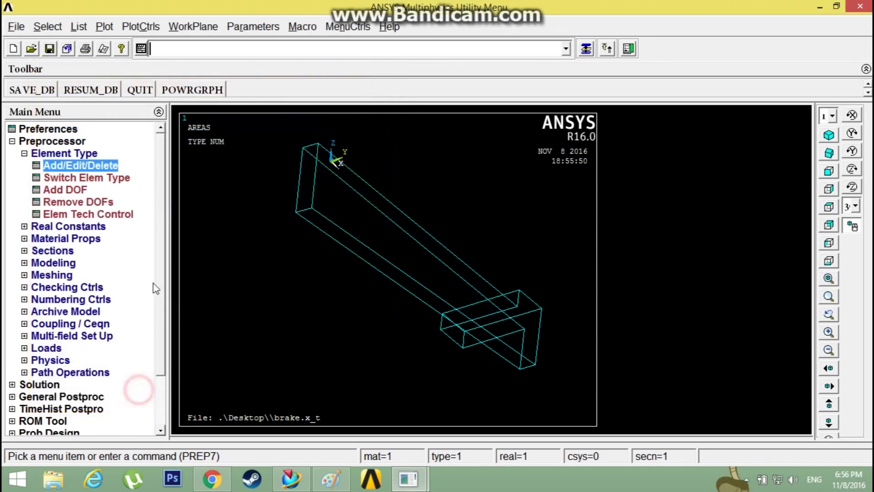
# - Open the Structural > Linear > Elastic > Isotropic model for material 1
pyautogui.click(63, 227)
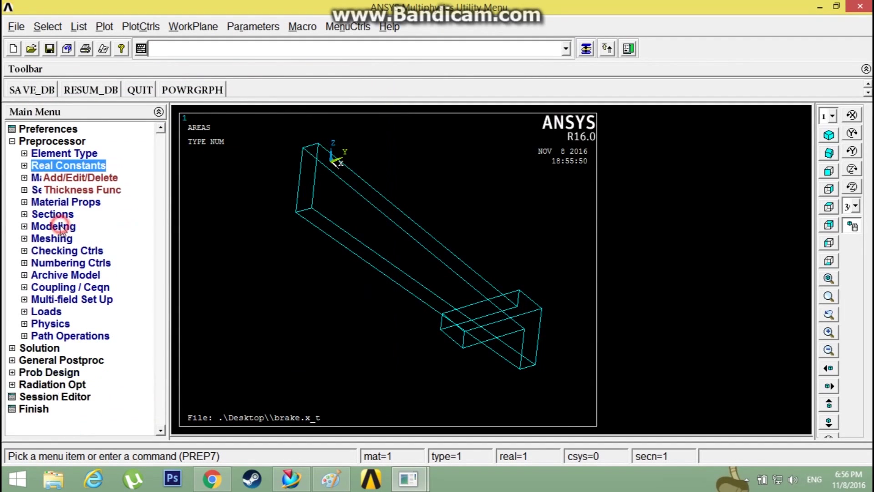
pyautogui.click(66, 201)
pyautogui.click(68, 227)
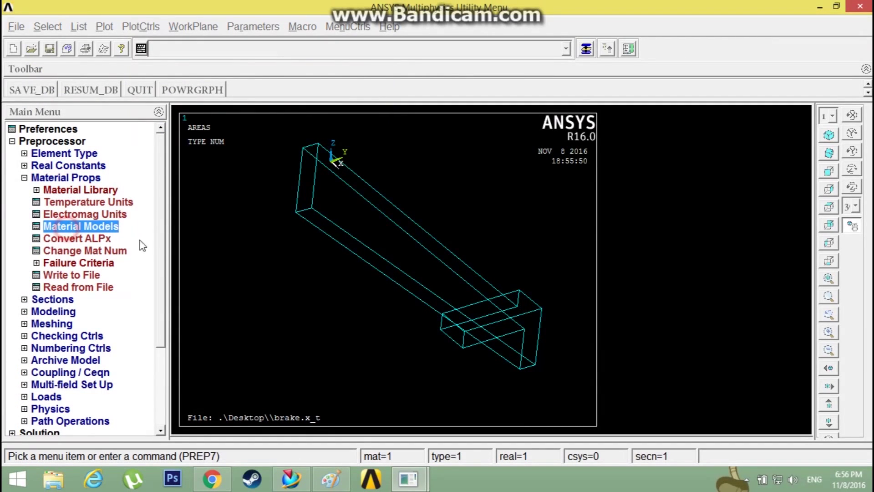
pyautogui.doubleClick(448, 219)
pyautogui.doubleClick(473, 230)
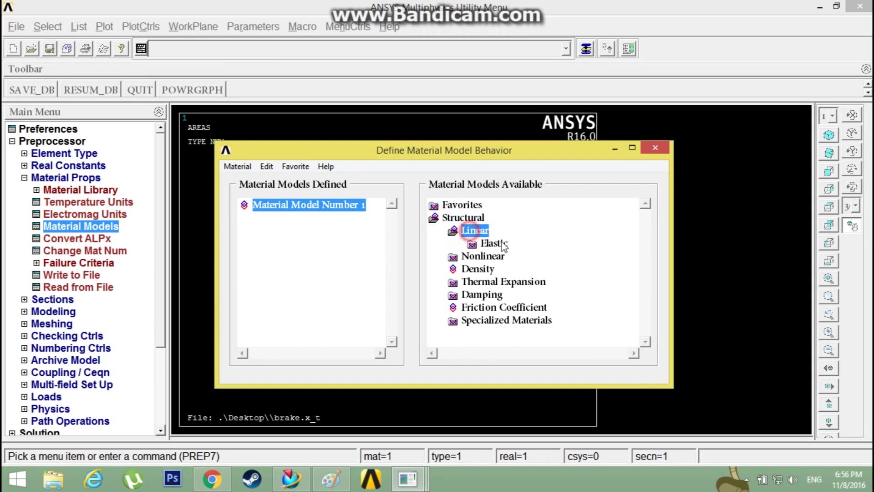
pyautogui.doubleClick(493, 243)
pyautogui.click(512, 255)
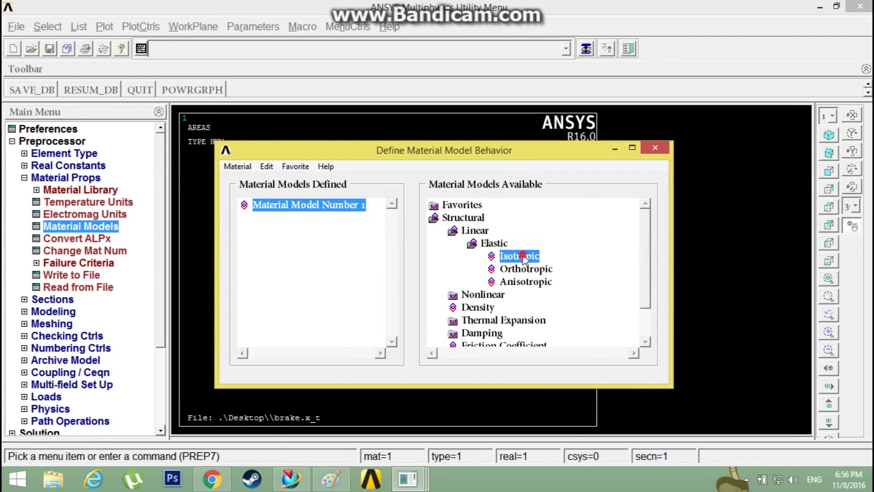
pyautogui.doubleClick(523, 257)
# - Enter EX 2e5 and PRXY 0.3 and accept the isotropic properties
pyautogui.click(430, 308)
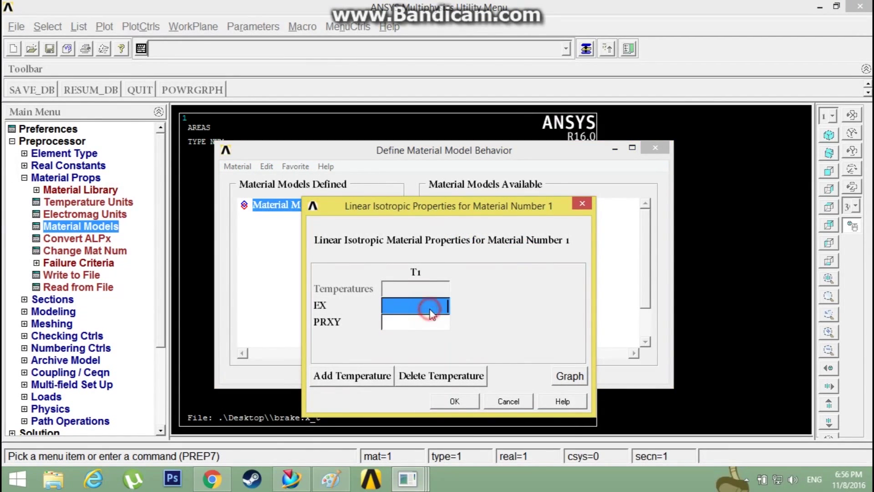
pyautogui.write('2e5')
pyautogui.press('Tab')
pyautogui.write('0.3')
pyautogui.moveTo(502, 216); pyautogui.dragTo(561, 152)
pyautogui.click(474, 244)
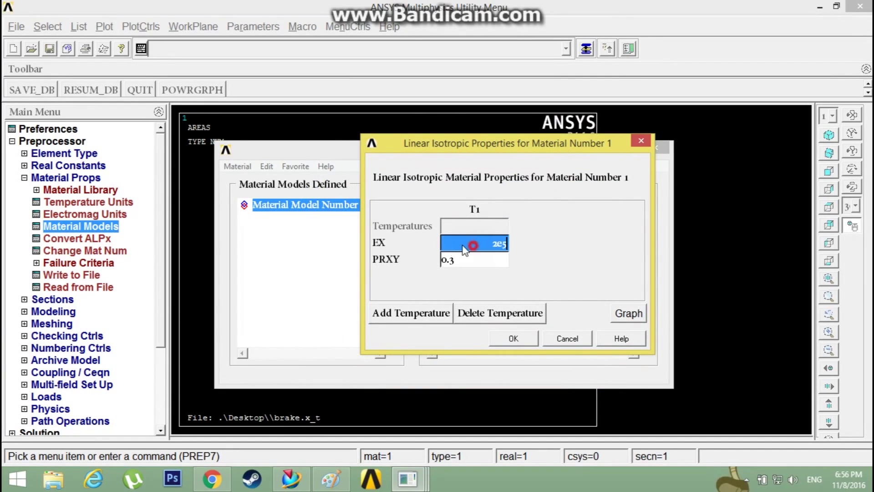
pyautogui.click(491, 239)
pyautogui.click(496, 261)
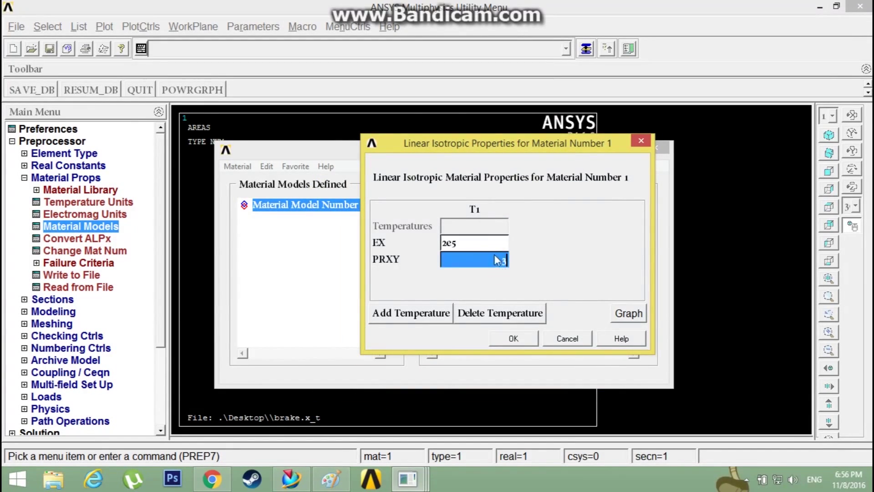
pyautogui.click(496, 241)
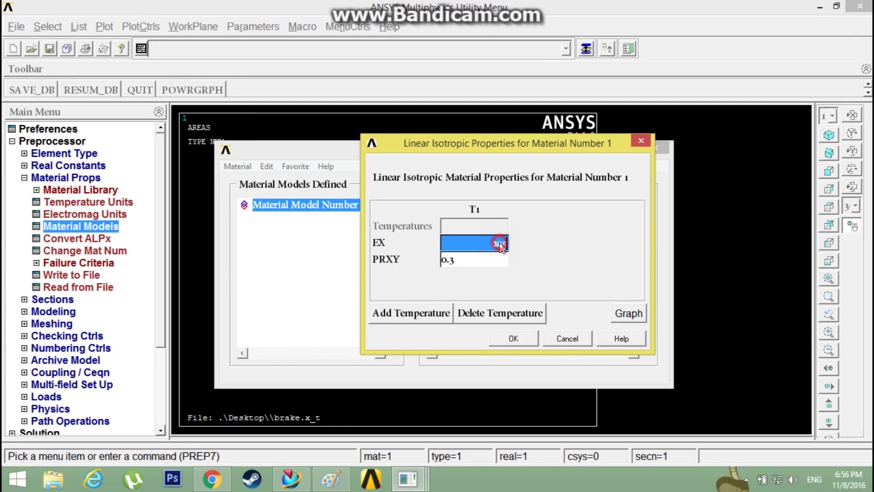
pyautogui.click(515, 338)
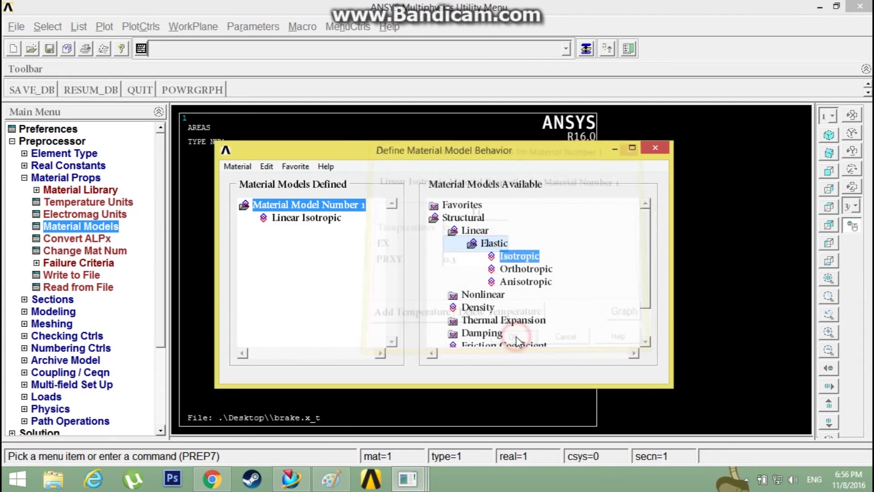
# - Exit the Material Models dialog and collapse the material property options
pyautogui.click(237, 167)
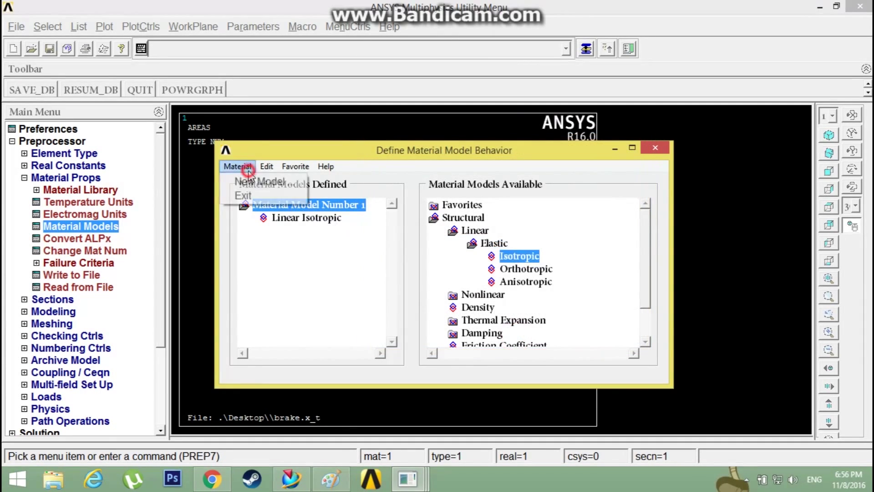
pyautogui.click(246, 195)
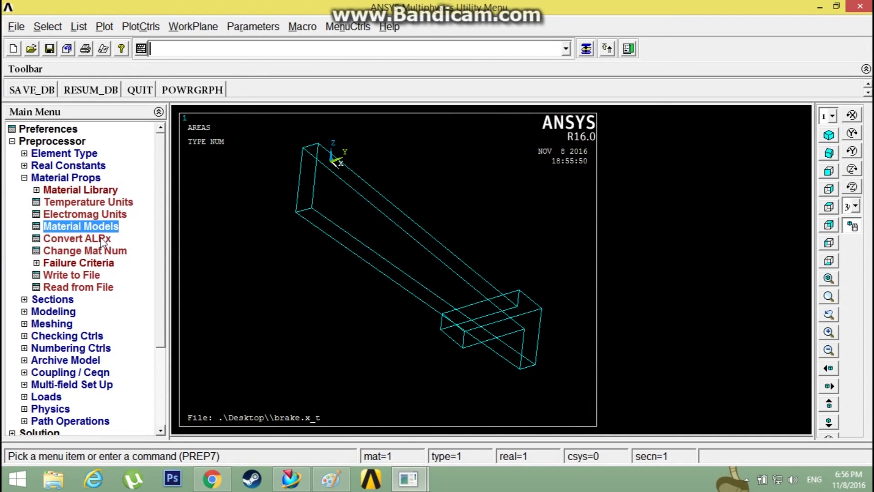
pyautogui.click(24, 178)
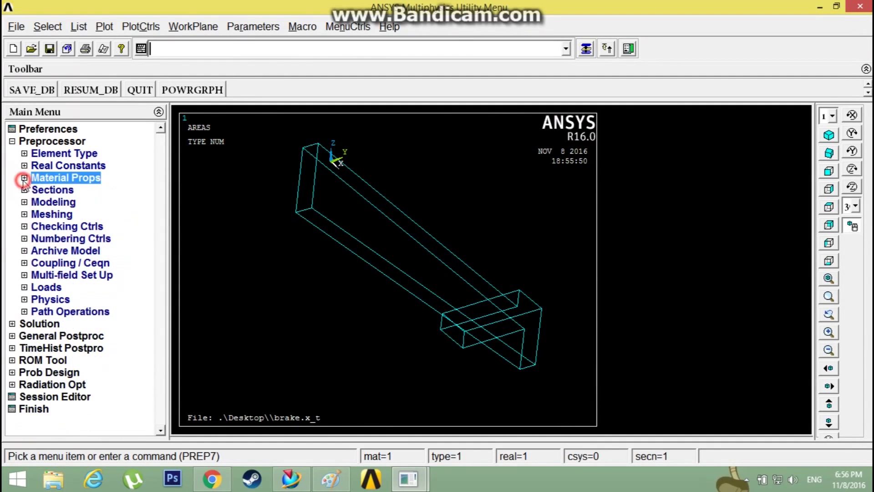
pyautogui.click(37, 214)
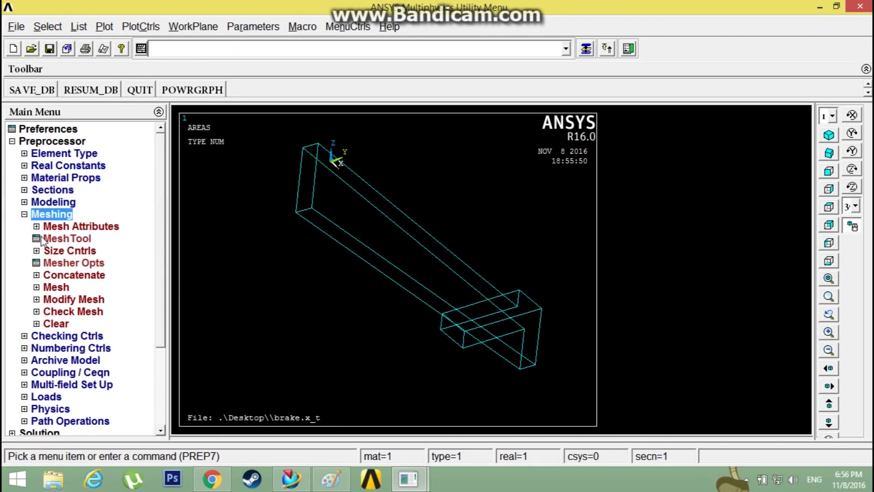
# - Free-mesh all pedal volumes with tetrahedra in MeshTool, element attributes scoped to Areas
pyautogui.click(59, 238)
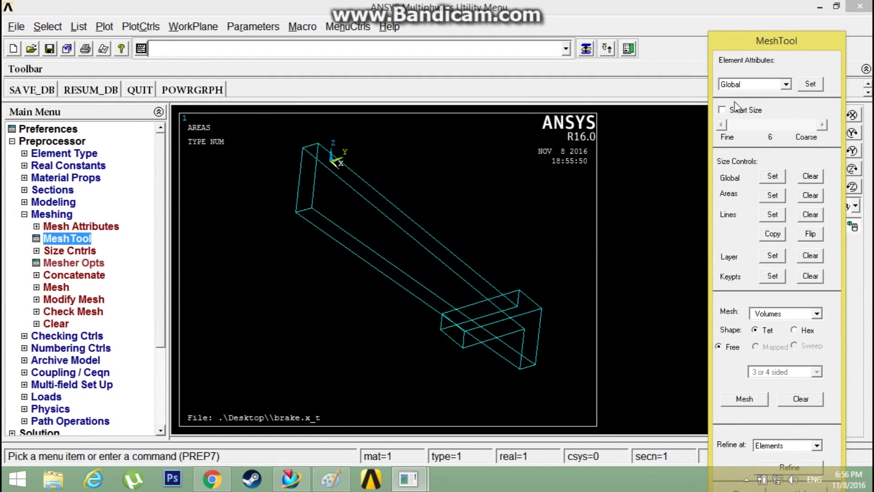
pyautogui.click(751, 86)
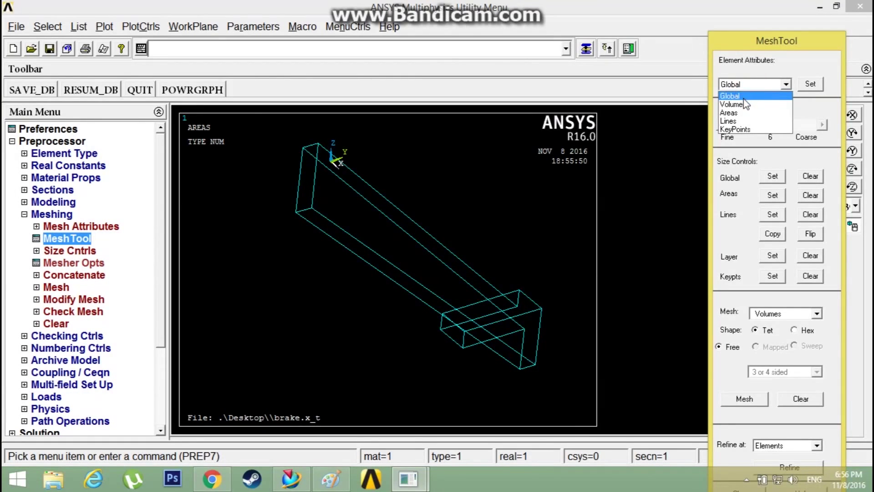
pyautogui.click(737, 112)
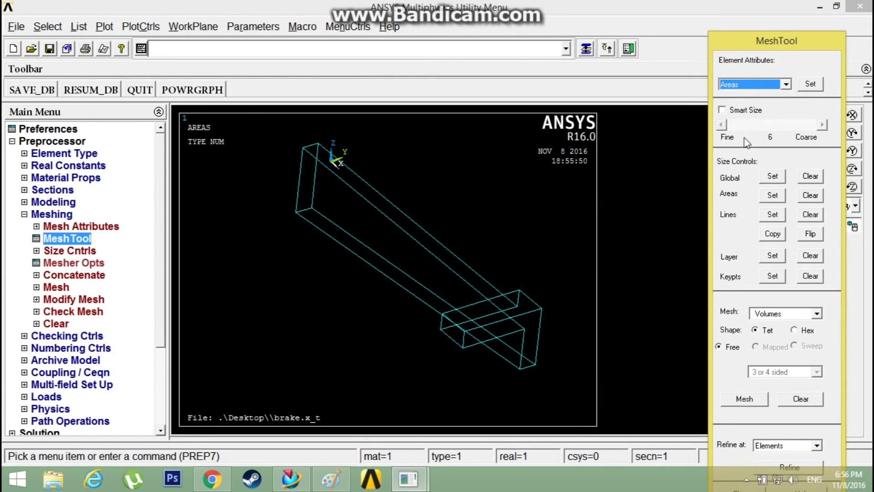
pyautogui.click(755, 400)
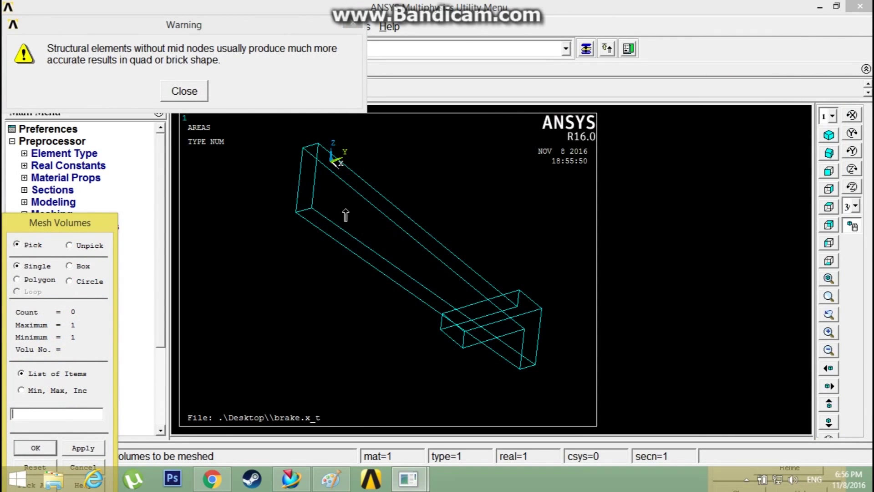
pyautogui.click(184, 91)
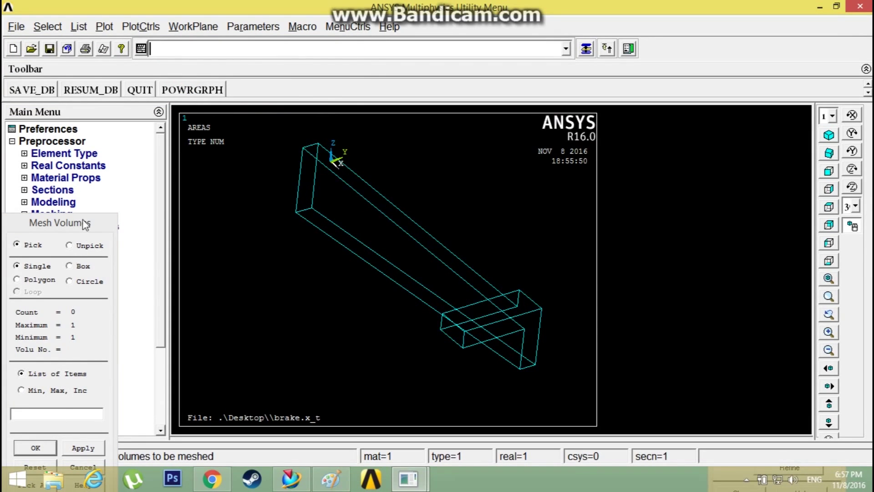
pyautogui.moveTo(85, 224); pyautogui.dragTo(158, 88)
pyautogui.click(110, 349)
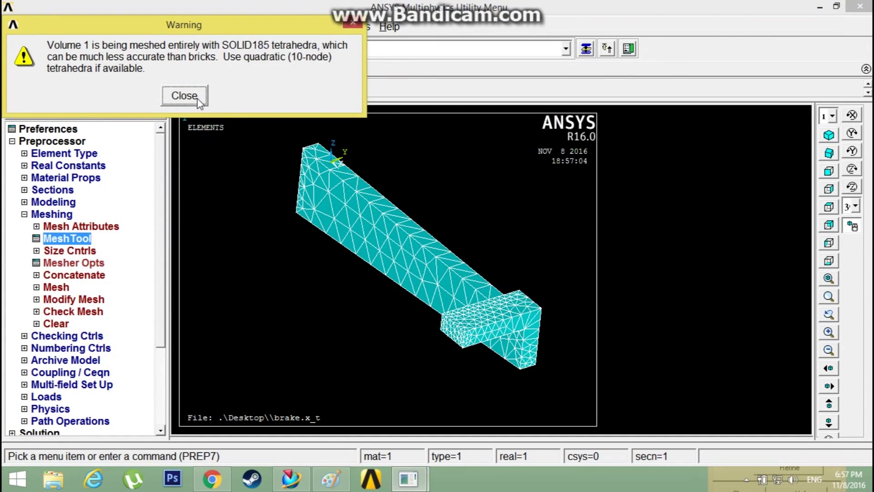
pyautogui.click(184, 96)
pyautogui.keyDown('ctrl'); pyautogui.moveTo(530, 308); pyautogui.dragTo(527, 337, button='middle'); pyautogui.keyUp('ctrl')
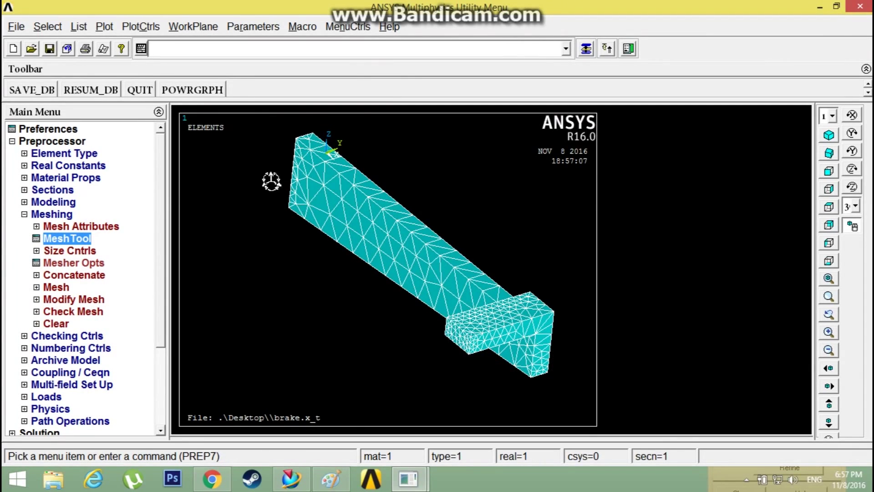
pyautogui.keyDown('ctrl'); pyautogui.moveTo(272, 181); pyautogui.dragTo(283, 136, button='middle'); pyautogui.keyUp('ctrl')
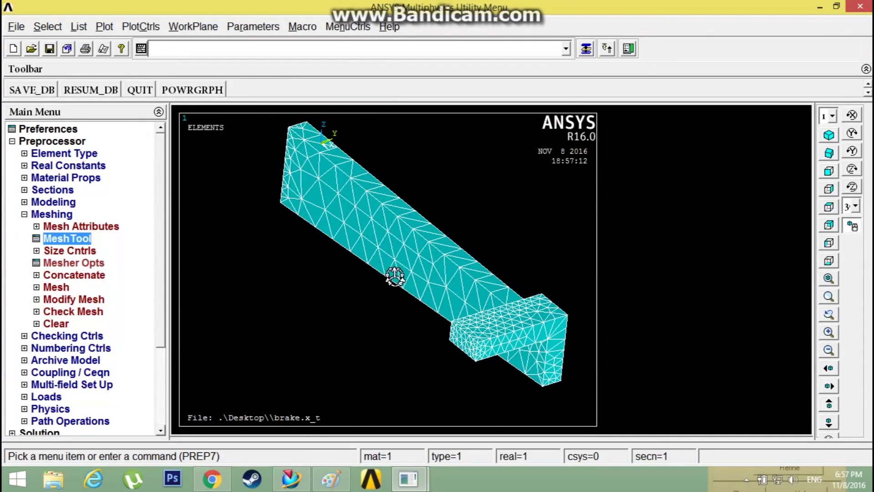
pyautogui.keyDown('ctrl'); pyautogui.moveTo(394, 276); pyautogui.dragTo(397, 285, button='middle'); pyautogui.keyUp('ctrl')
pyautogui.click(51, 214)
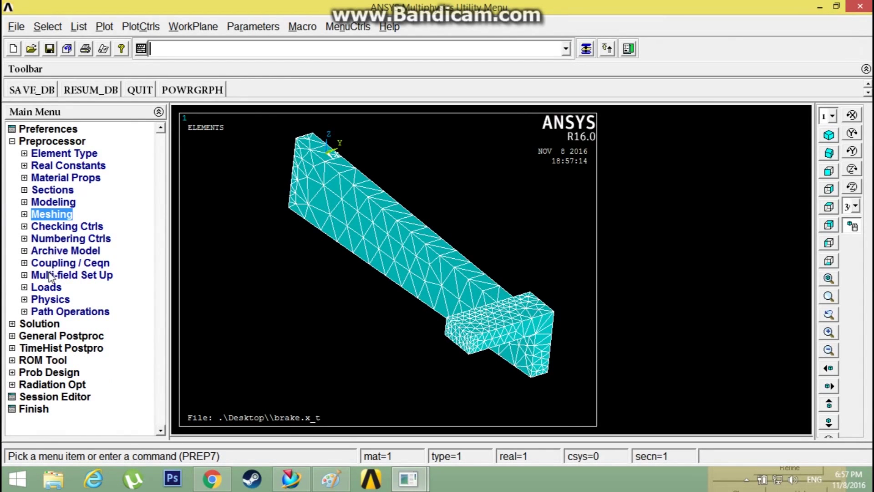
# - Start a structural displacement constraint on areas from Loads > Apply
pyautogui.click(50, 287)
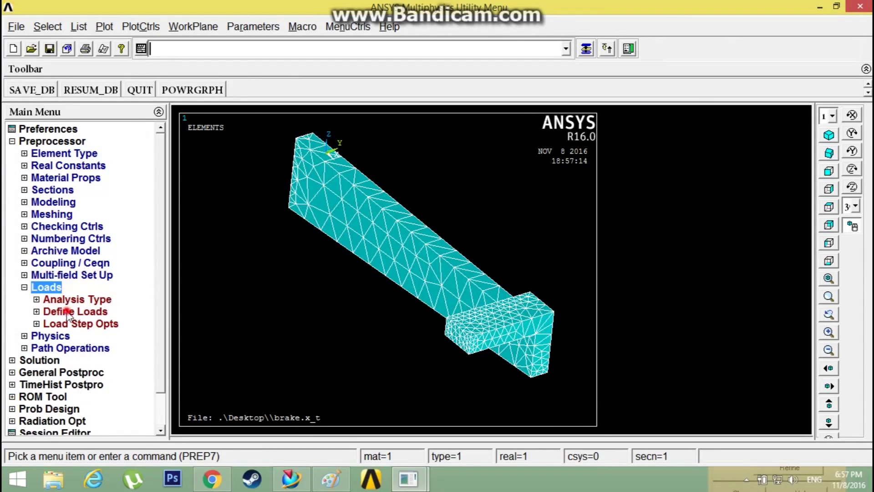
pyautogui.click(68, 313)
pyautogui.click(82, 337)
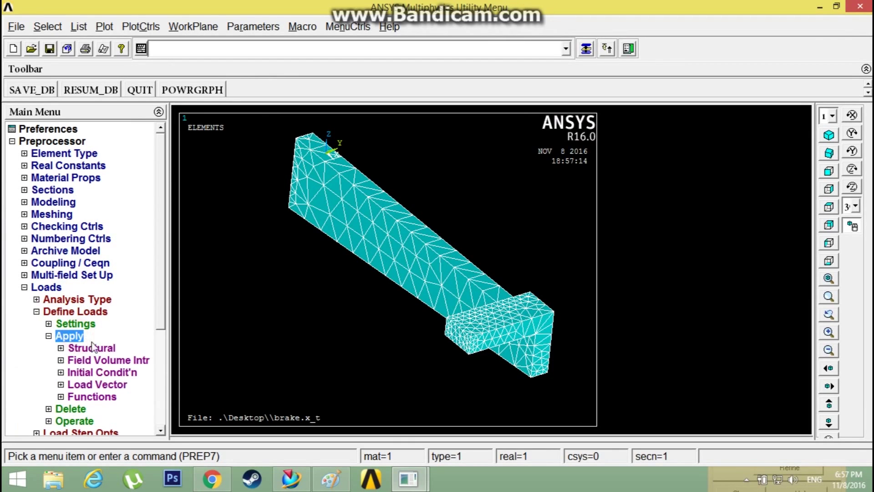
pyautogui.click(93, 348)
pyautogui.click(109, 361)
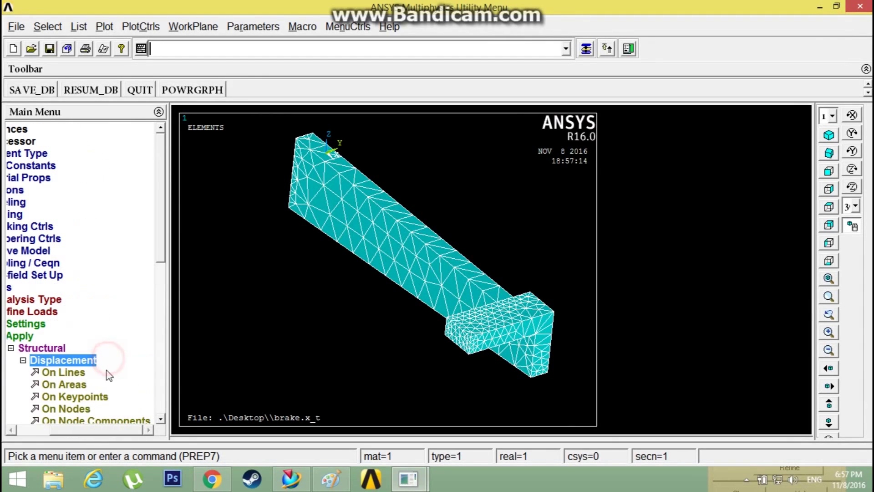
pyautogui.moveTo(162, 266); pyautogui.dragTo(163, 304)
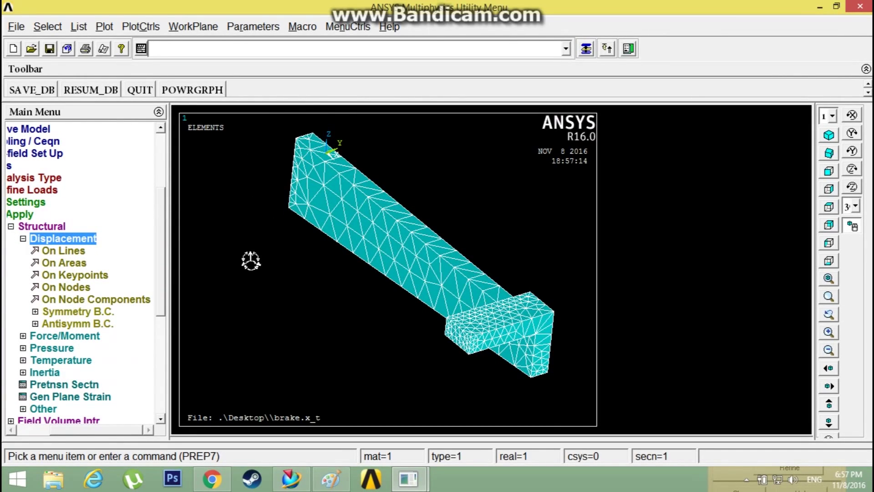
pyautogui.click(63, 263)
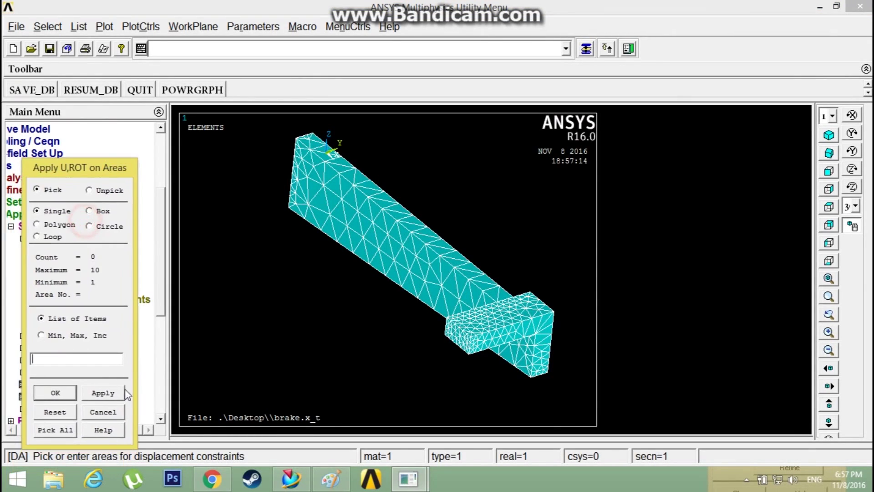
# - Rotate to the arm's end face (area 2) and constrain All DOF on it
pyautogui.click(113, 412)
pyautogui.keyDown('ctrl'); pyautogui.moveTo(271, 291); pyautogui.dragTo(247, 292, button='right'); pyautogui.keyUp('ctrl')
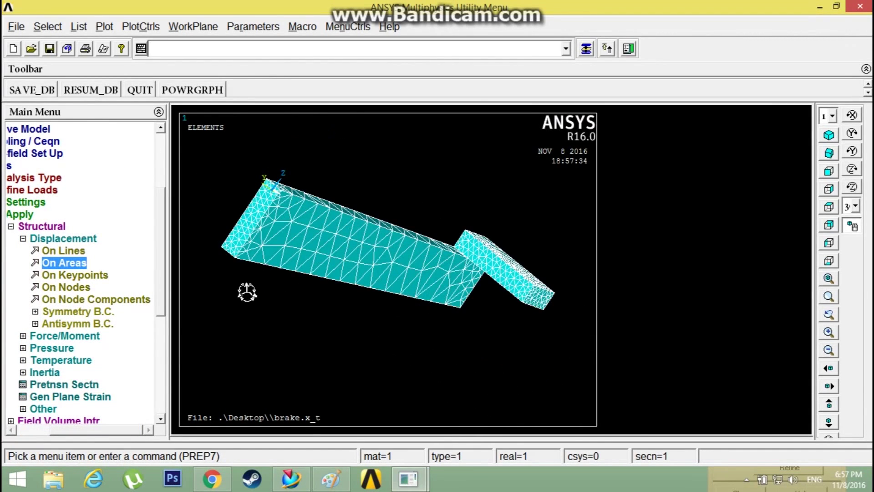
pyautogui.click(75, 267)
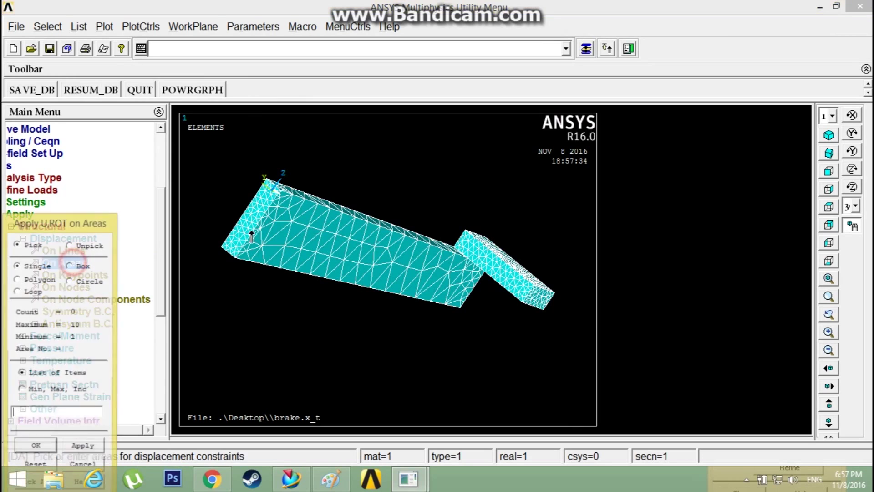
pyautogui.click(250, 222)
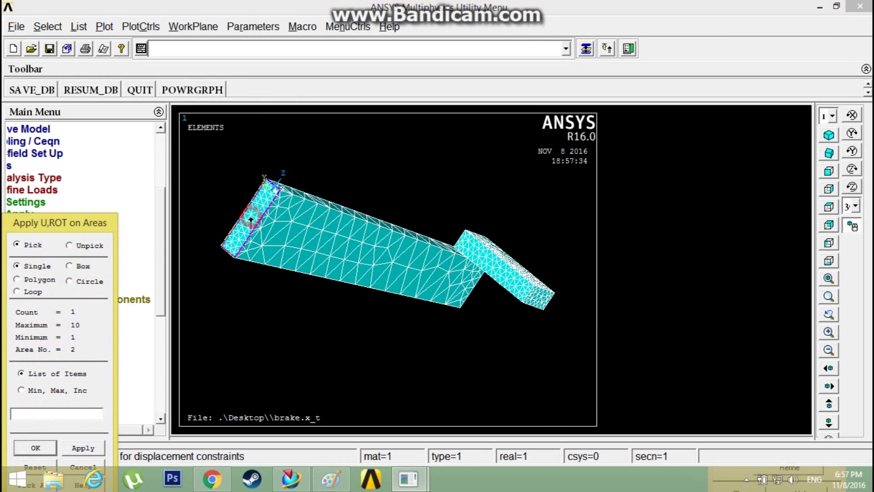
pyautogui.click(53, 448)
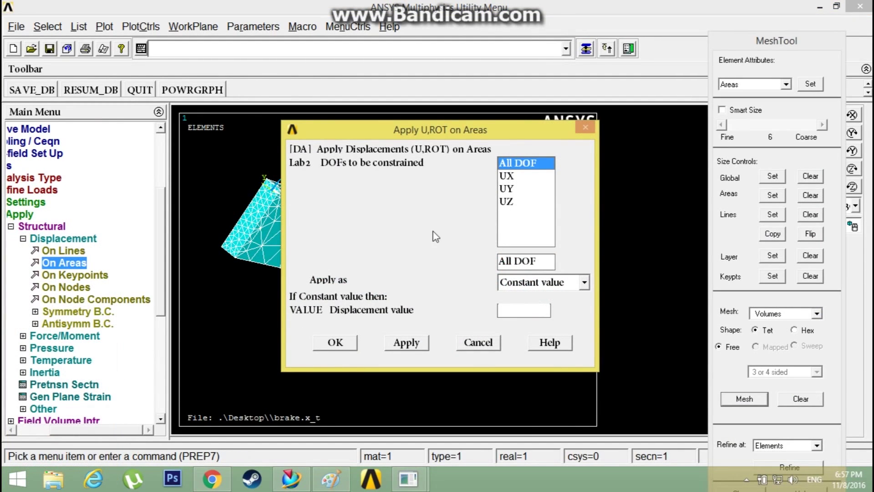
pyautogui.click(335, 344)
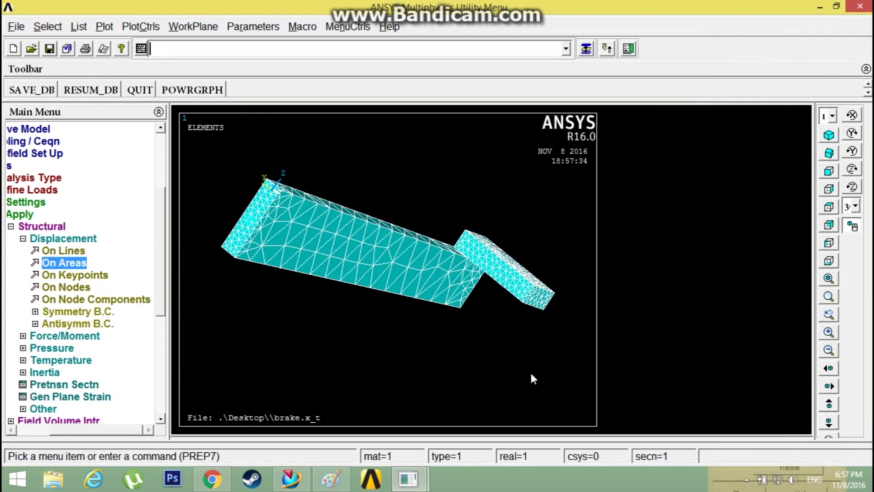
# - Orbit and zoom the pedal to a side-on view of the arm and foot pad
pyautogui.keyDown('ctrl'); pyautogui.moveTo(492, 362); pyautogui.dragTo(328, 372, button='right'); pyautogui.keyUp('ctrl')
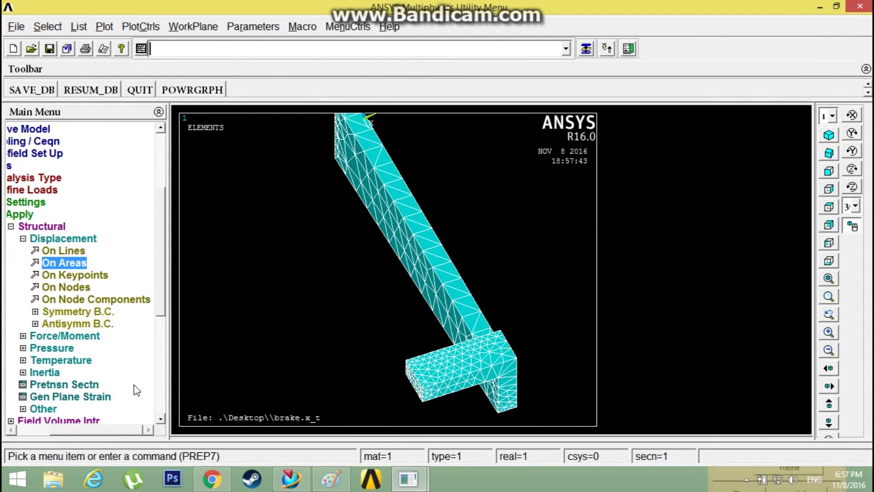
pyautogui.scroll(2, 487, 379)
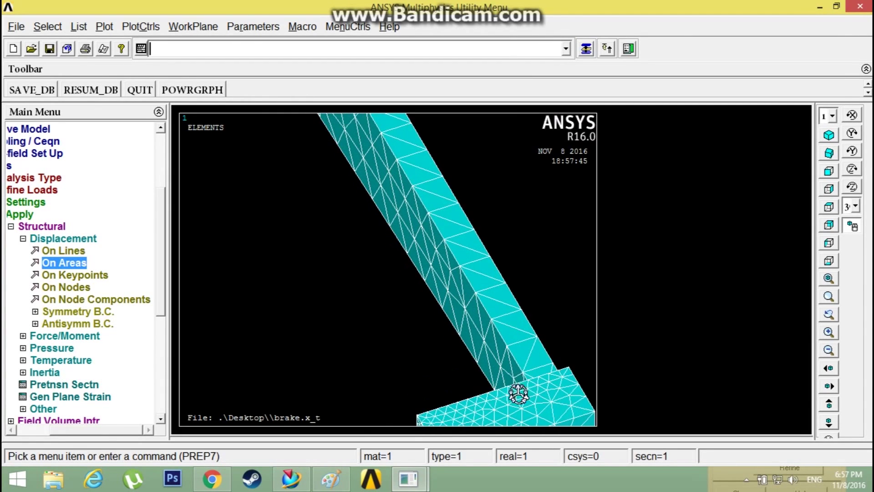
pyautogui.keyDown('ctrl'); pyautogui.moveTo(519, 391); pyautogui.dragTo(362, 327, button='right'); pyautogui.keyUp('ctrl')
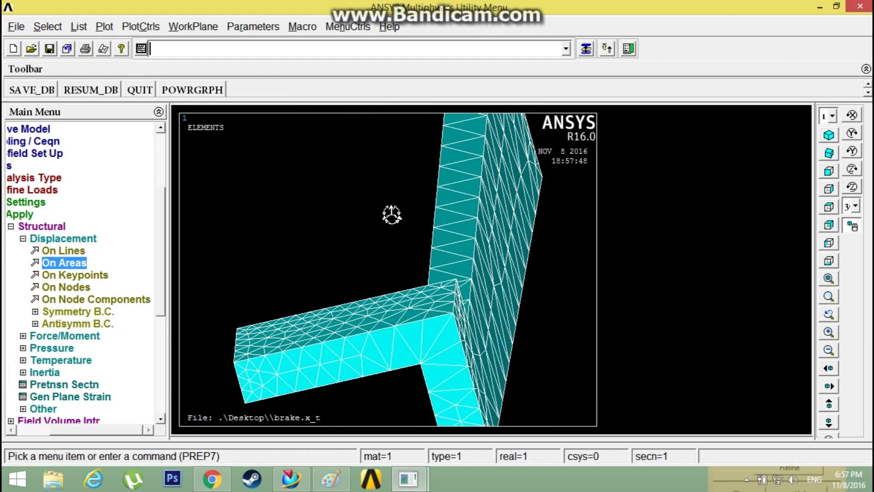
pyautogui.keyDown('ctrl'); pyautogui.moveTo(392, 214); pyautogui.dragTo(416, 381, button='right'); pyautogui.keyUp('ctrl')
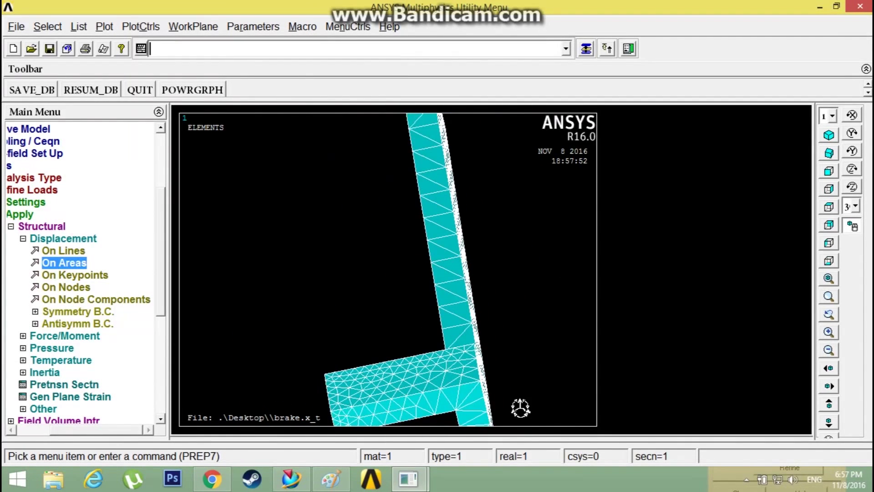
pyautogui.keyDown('ctrl'); pyautogui.moveTo(520, 408); pyautogui.dragTo(505, 403, button='right'); pyautogui.keyUp('ctrl')
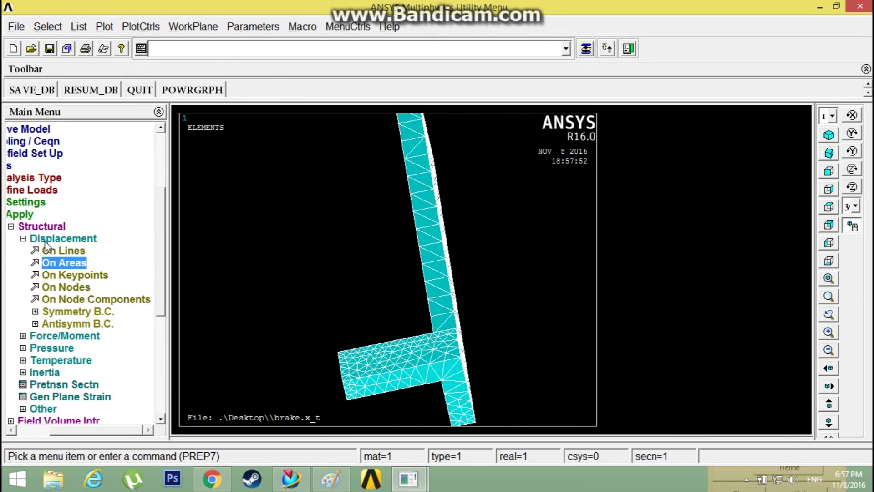
pyautogui.click(26, 238)
# - Pick a foot-pad node for a nodal force, then cancel and recheck the model orientation
pyautogui.click(90, 251)
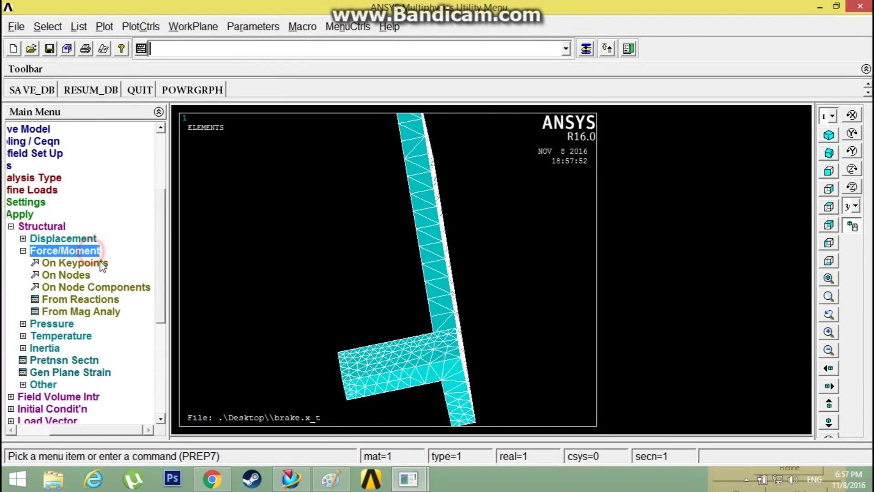
pyautogui.click(72, 276)
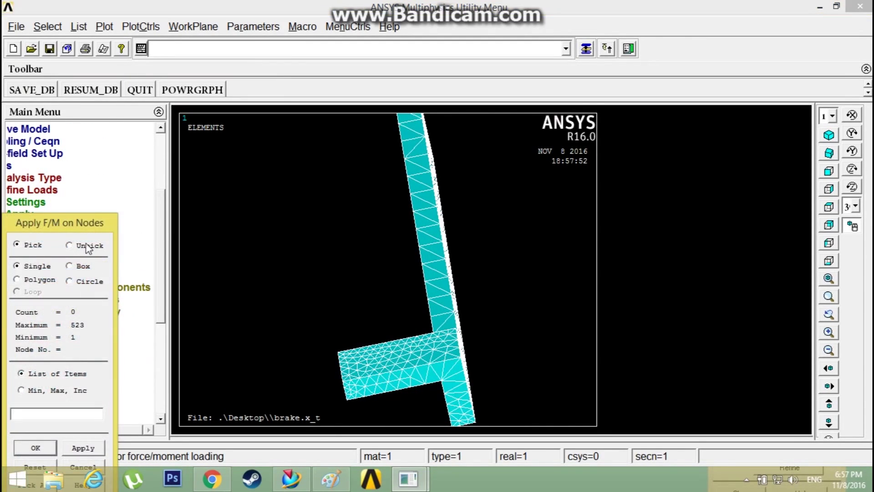
pyautogui.moveTo(88, 226); pyautogui.dragTo(152, 127)
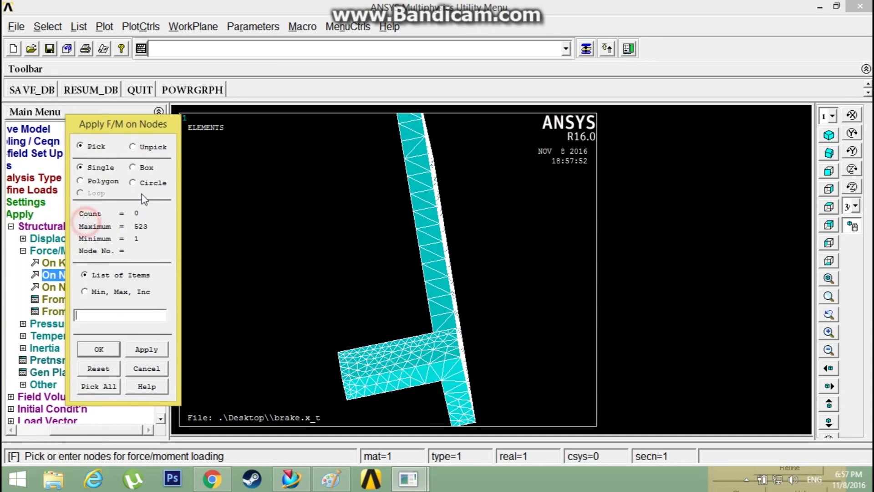
pyautogui.click(395, 353)
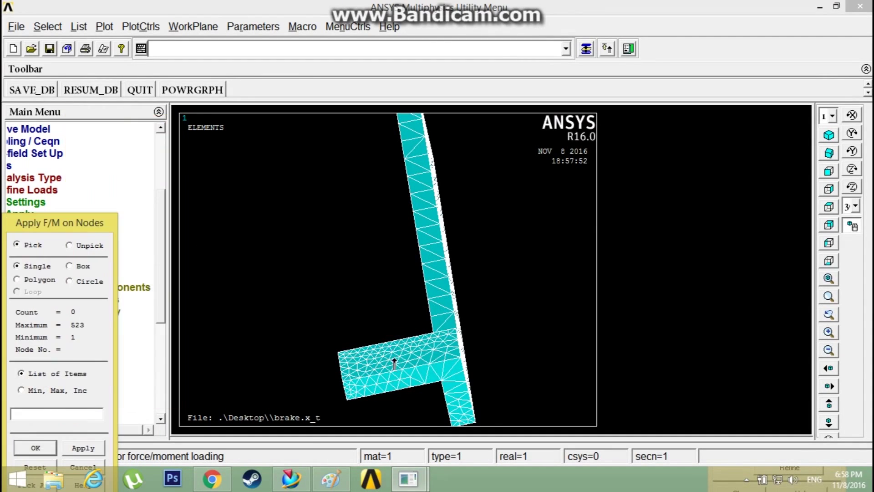
pyautogui.click(45, 446)
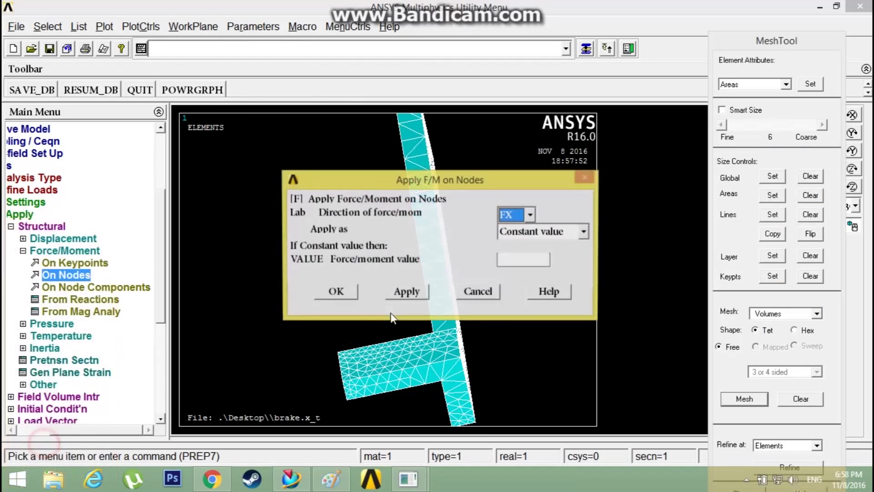
pyautogui.click(475, 293)
pyautogui.keyDown('ctrl'); pyautogui.moveTo(507, 269); pyautogui.dragTo(478, 192, button='right'); pyautogui.keyUp('ctrl')
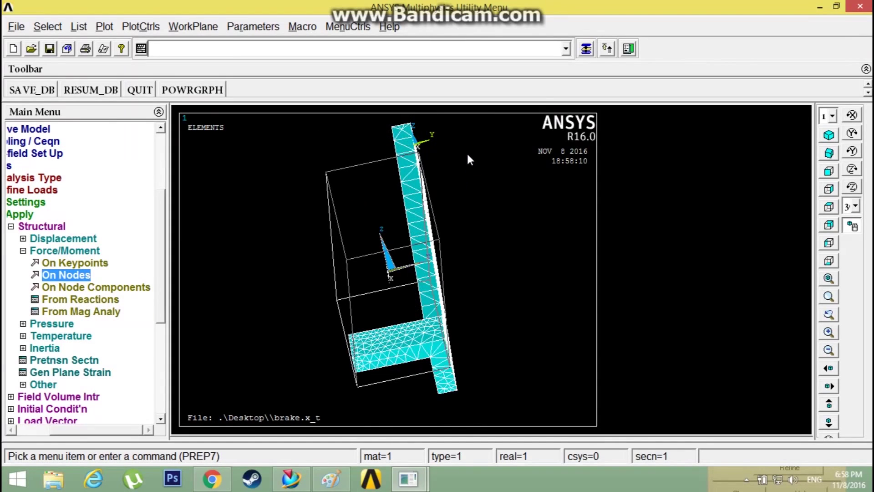
pyautogui.keyDown('ctrl'); pyautogui.moveTo(468, 154); pyautogui.dragTo(497, 291, button='right'); pyautogui.keyUp('ctrl')
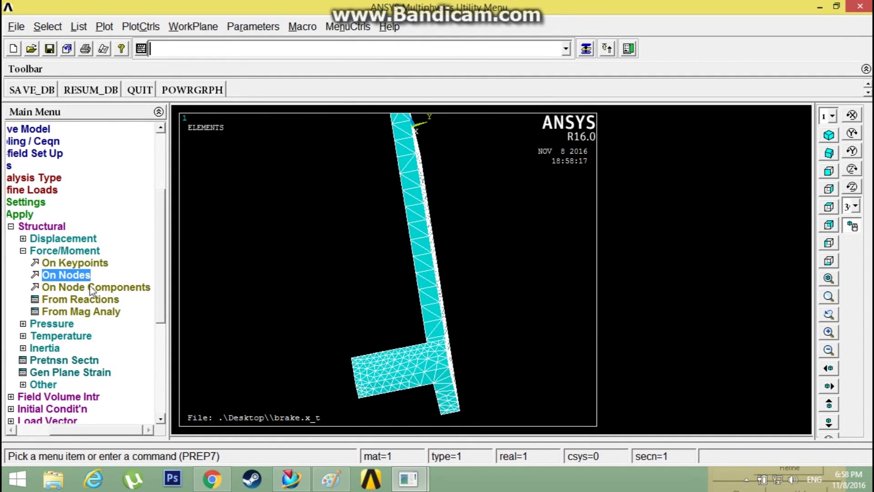
# - Apply an FZ force of -300 to node 369 on the foot pad
pyautogui.click(80, 276)
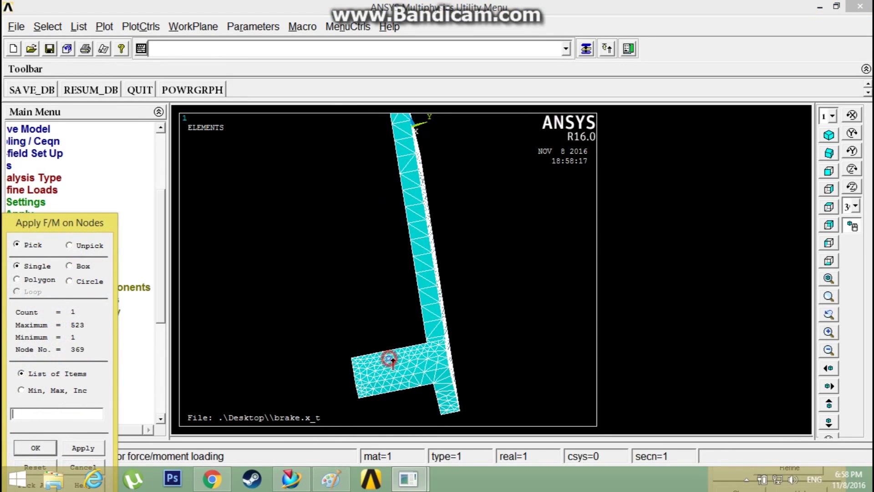
pyautogui.click(37, 445)
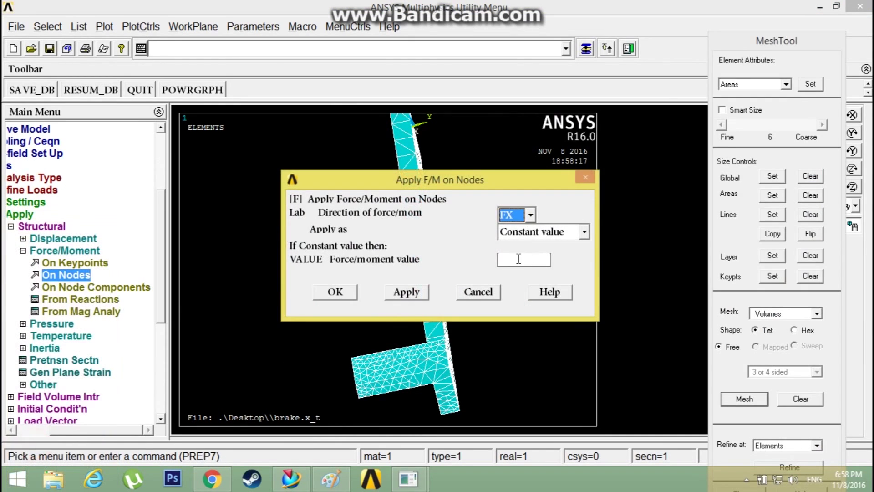
pyautogui.click(528, 217)
pyautogui.click(527, 251)
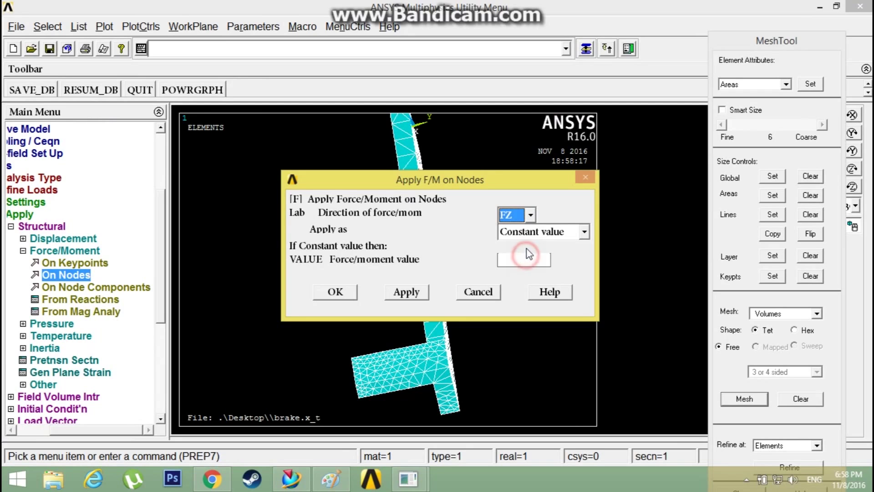
pyautogui.click(527, 263)
pyautogui.write('-300')
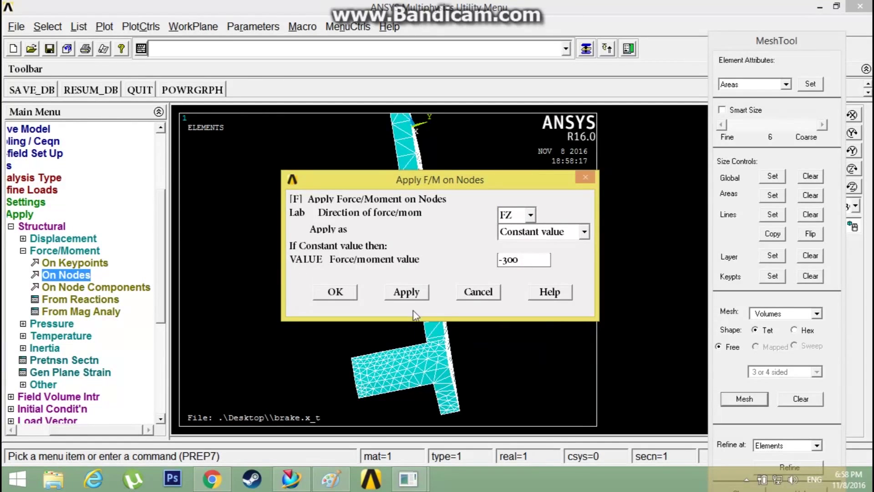
pyautogui.click(336, 292)
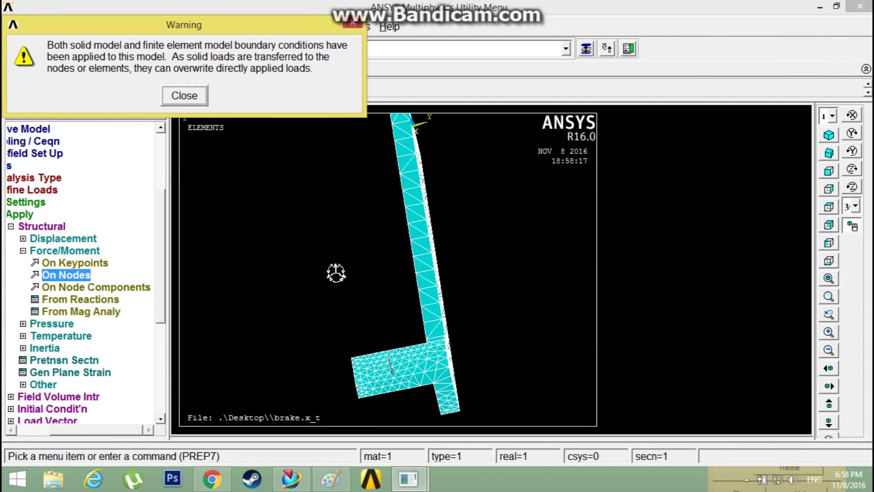
pyautogui.click(184, 96)
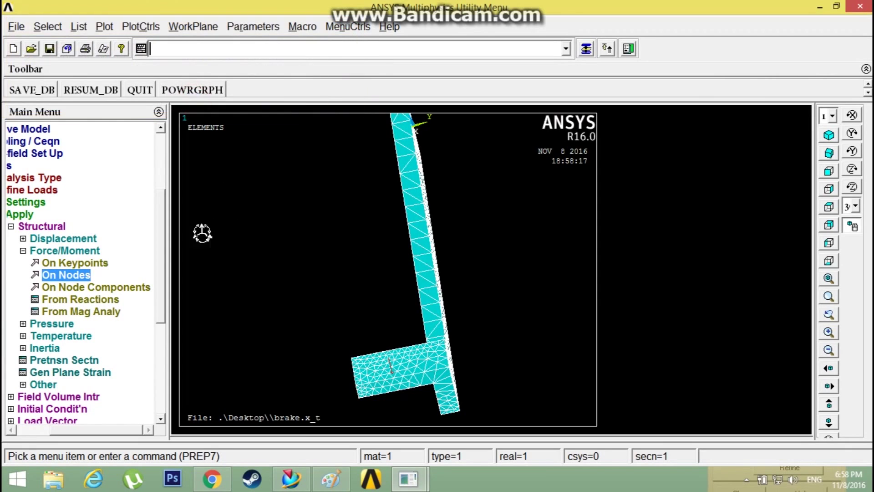
pyautogui.moveTo(123, 432); pyautogui.dragTo(100, 434)
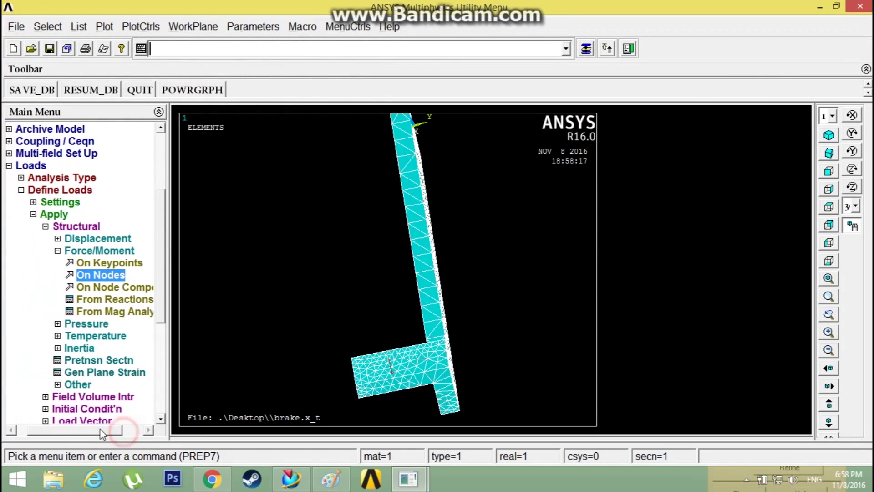
pyautogui.click(10, 165)
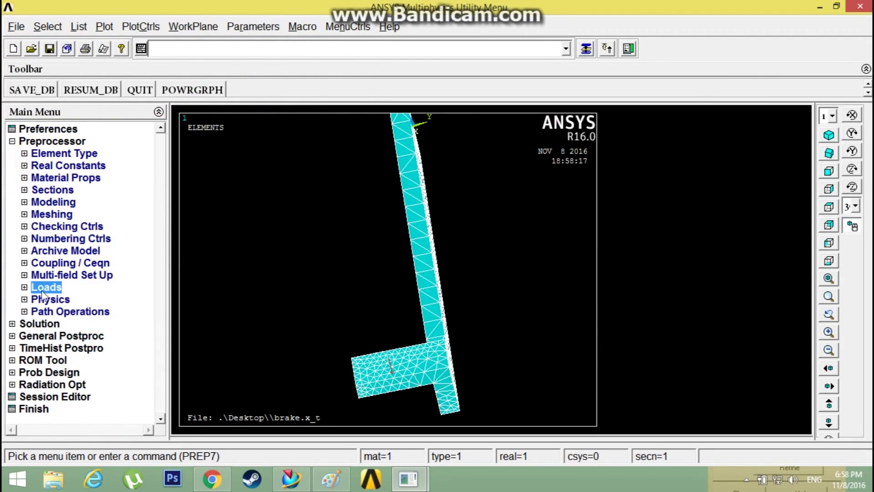
# - Solve the current load step and close the 'Solution is done!' note and status listing
pyautogui.click(42, 322)
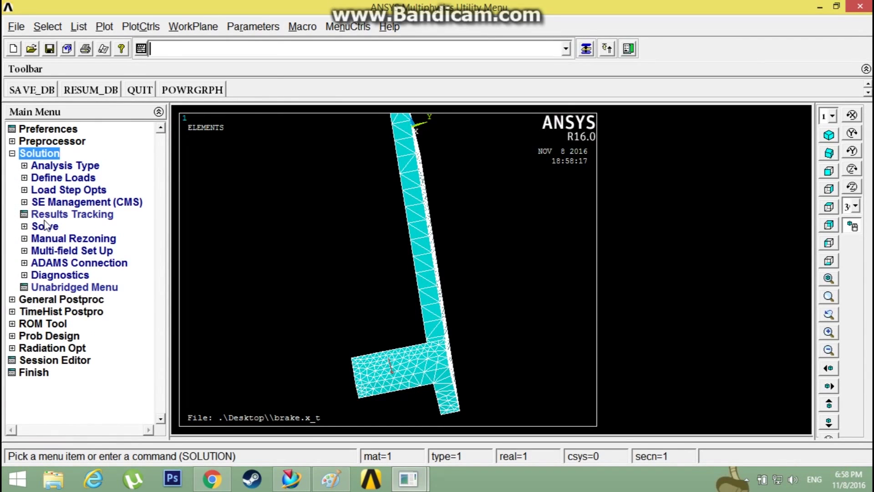
pyautogui.click(44, 226)
pyautogui.click(68, 238)
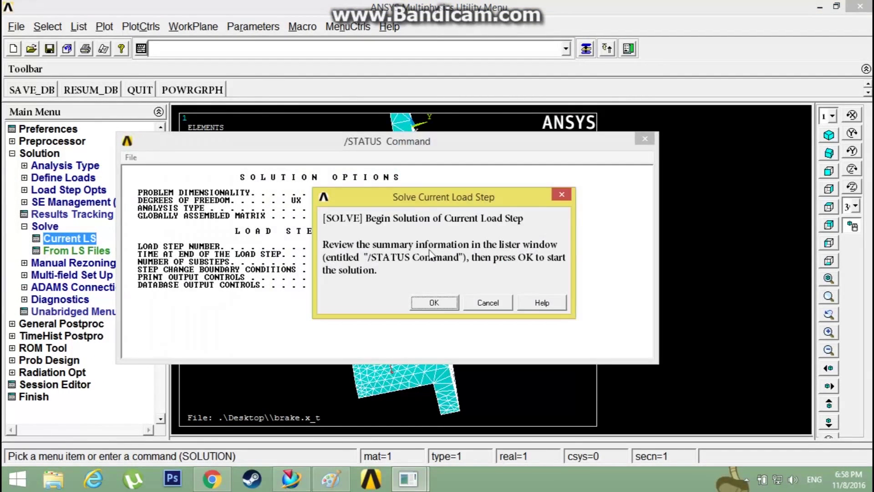
pyautogui.click(434, 302)
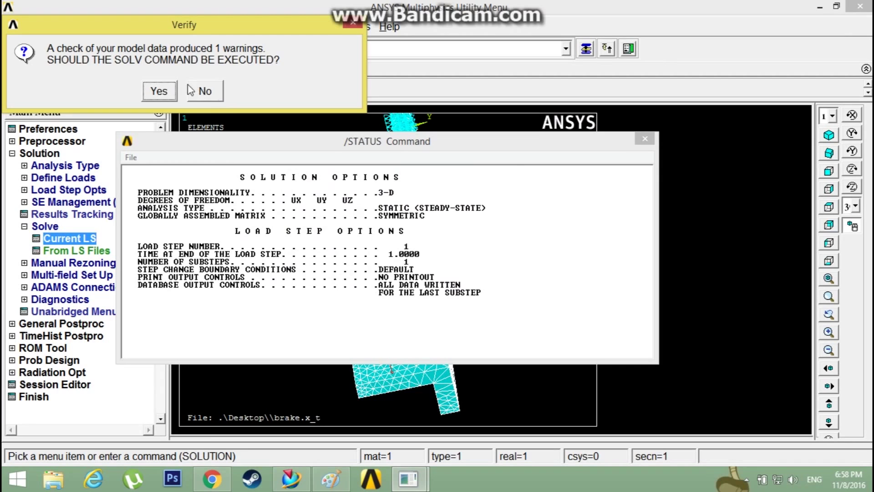
pyautogui.click(154, 91)
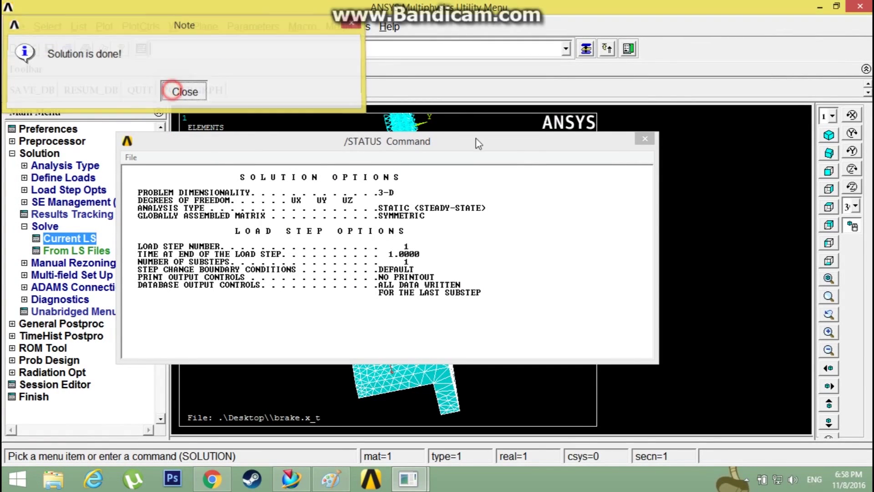
pyautogui.click(181, 89)
pyautogui.click(644, 139)
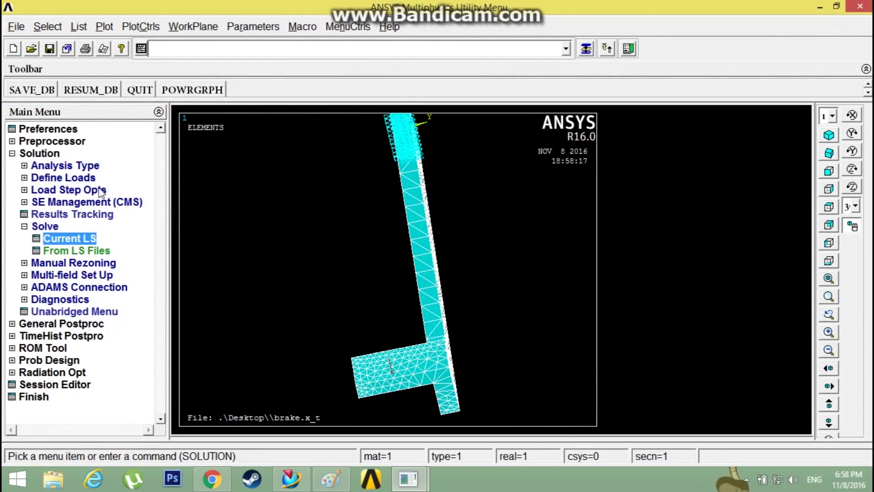
# - Plot the pedal's deformed shape over its undeformed outline (Def + undeformed)
pyautogui.click(36, 227)
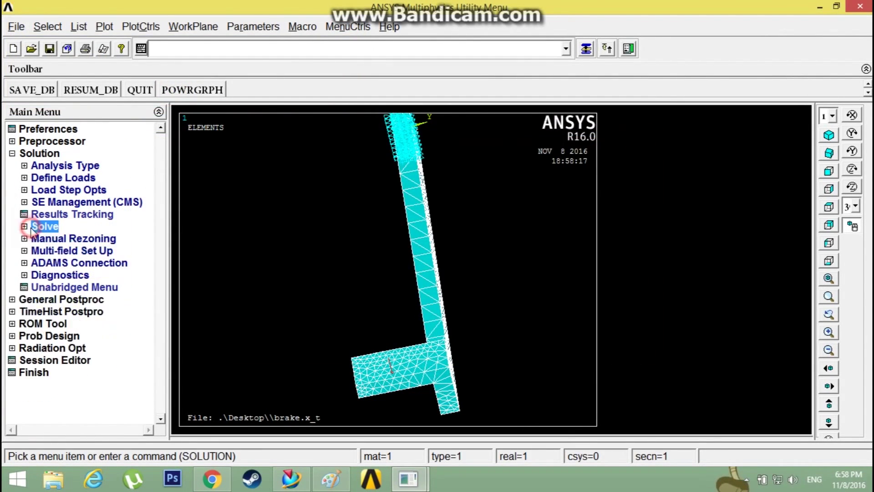
pyautogui.click(50, 300)
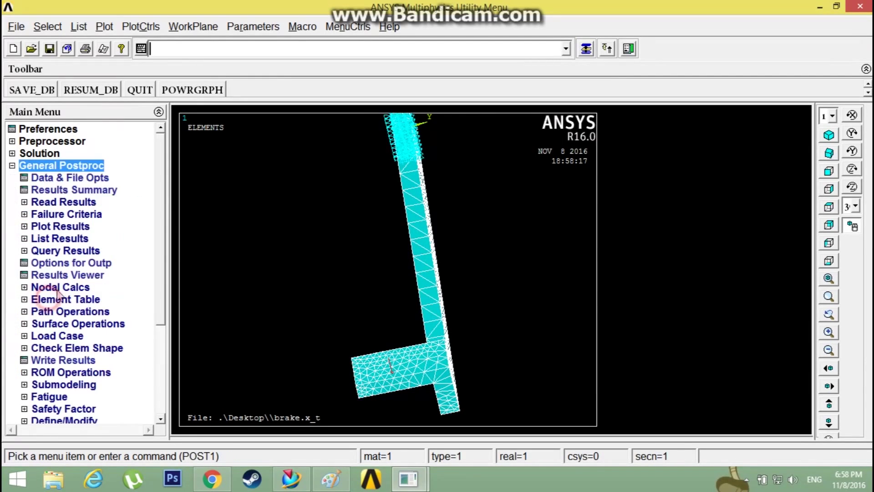
pyautogui.click(56, 227)
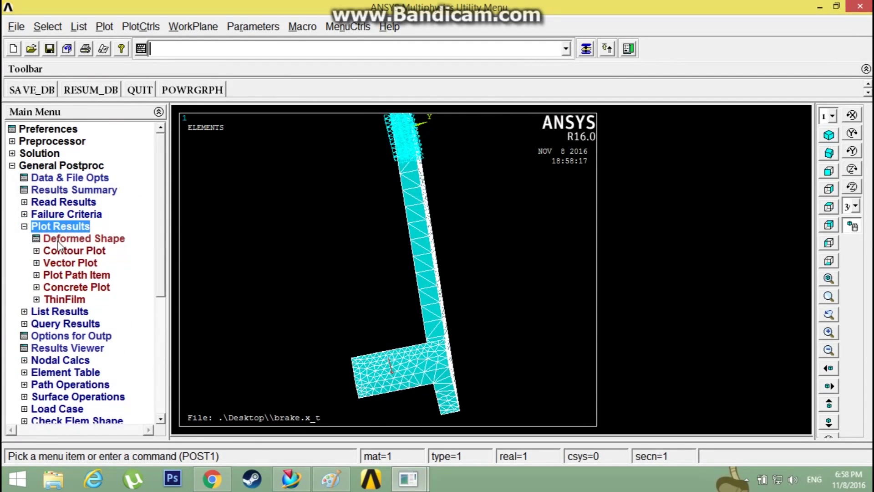
pyautogui.click(65, 241)
pyautogui.click(511, 238)
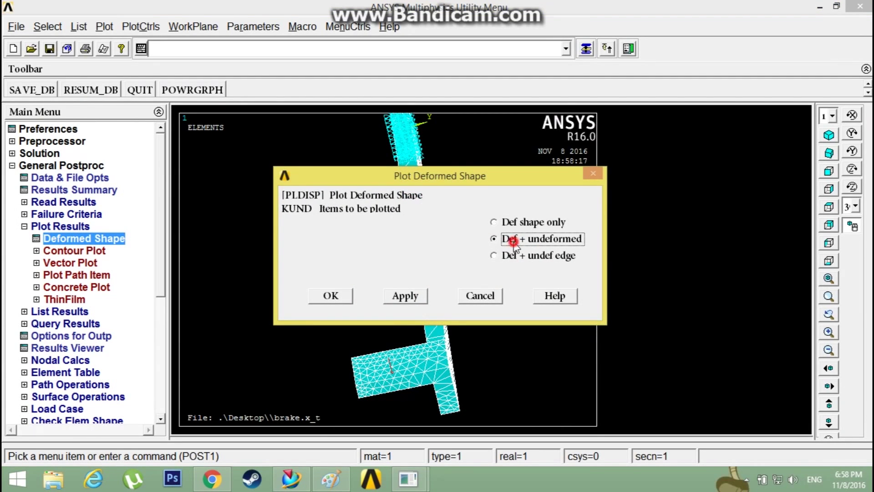
pyautogui.click(330, 296)
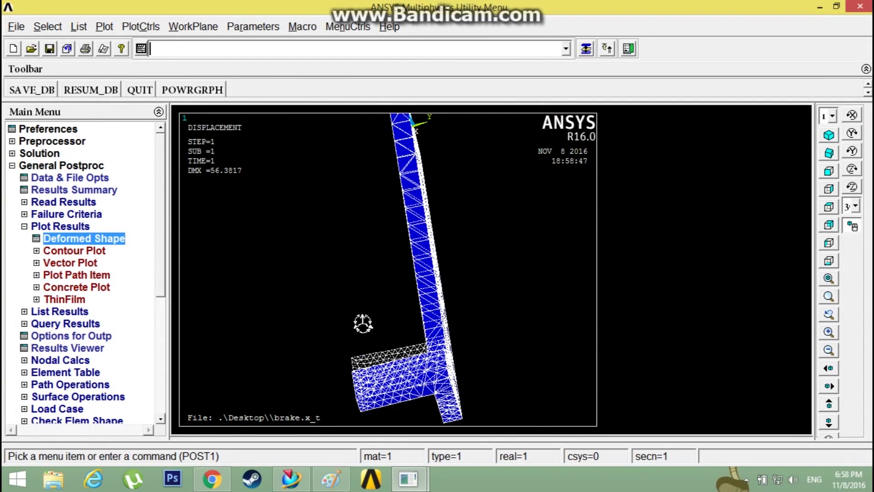
# - Orbit the deformed pedal to a side-on view to inspect its bending
pyautogui.keyDown('ctrl'); pyautogui.moveTo(358, 323); pyautogui.dragTo(375, 274, button='right'); pyautogui.keyUp('ctrl')
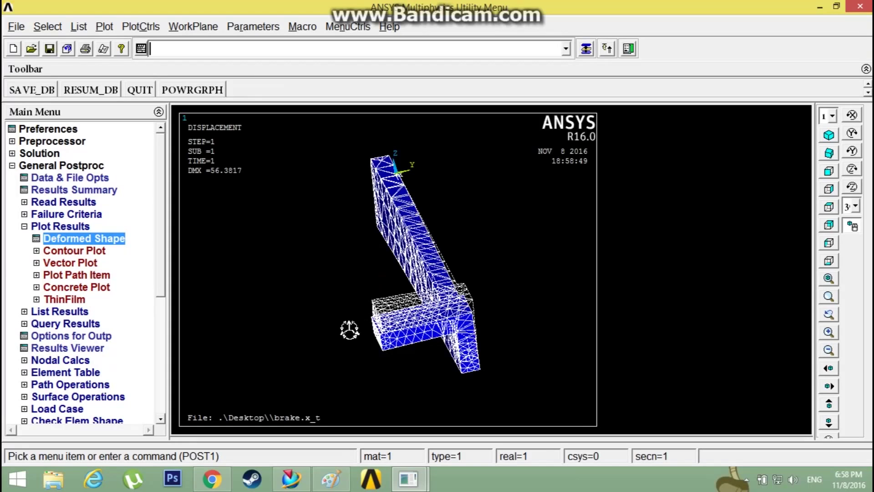
pyautogui.keyDown('ctrl'); pyautogui.moveTo(348, 326); pyautogui.dragTo(388, 278, button='right'); pyautogui.keyUp('ctrl')
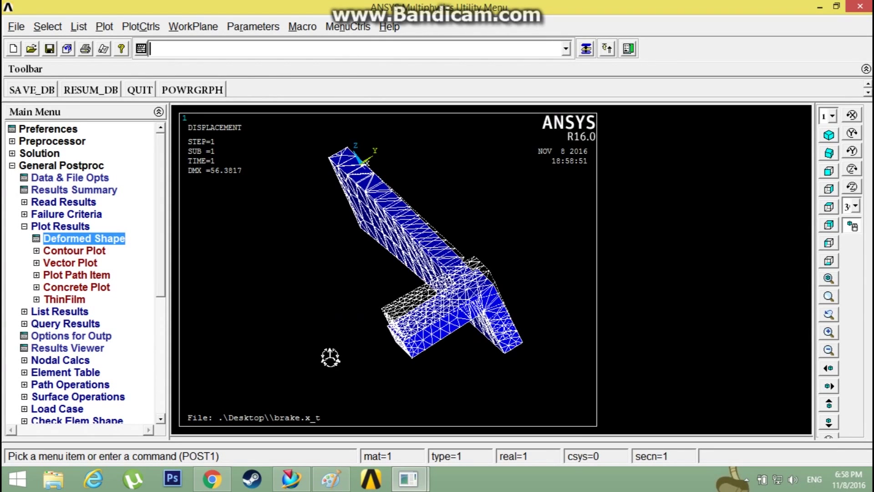
pyautogui.keyDown('ctrl'); pyautogui.moveTo(523, 212); pyautogui.dragTo(556, 169, button='right'); pyautogui.keyUp('ctrl')
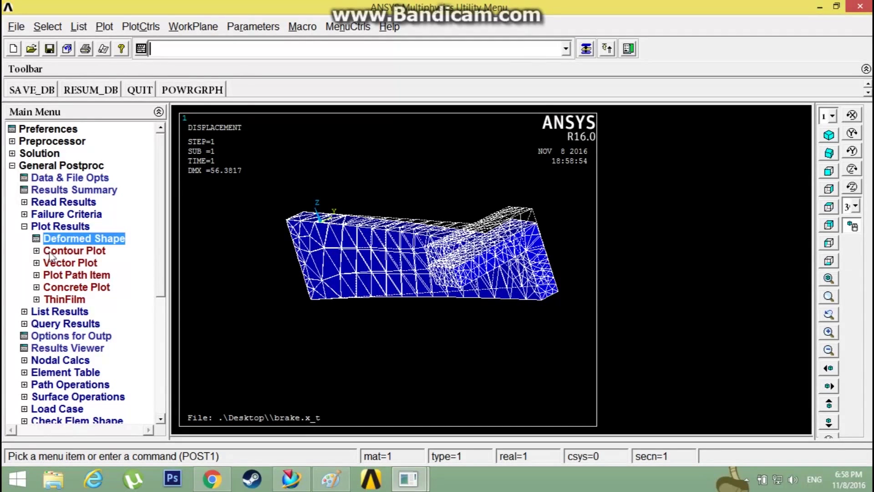
pyautogui.click(67, 252)
# - Contour the nodal displacement vector sum on the deformed pedal
pyautogui.click(89, 264)
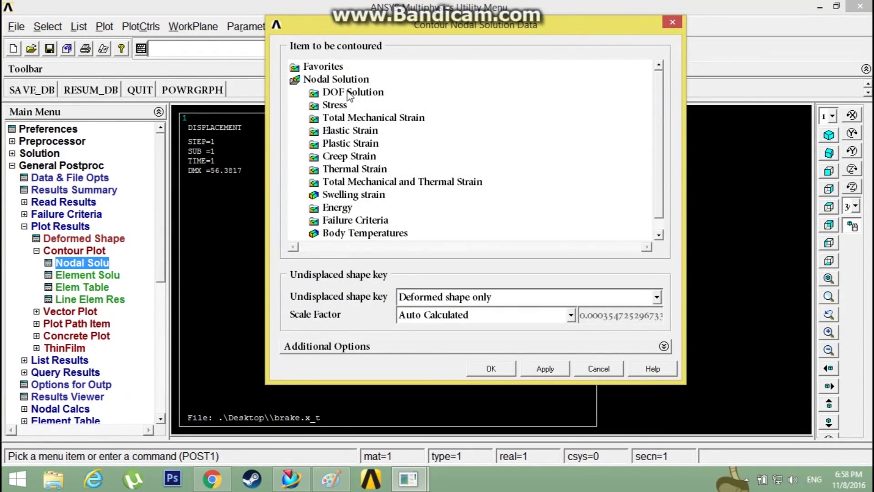
pyautogui.click(349, 93)
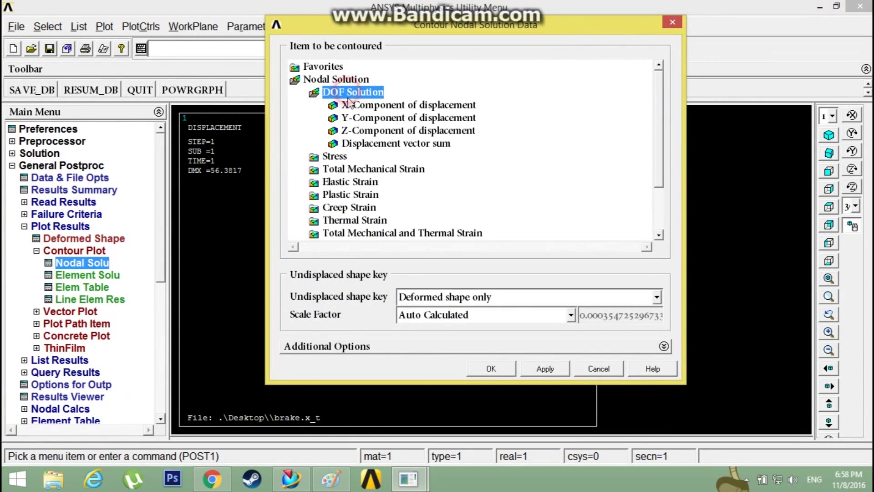
pyautogui.click(356, 144)
pyautogui.click(358, 130)
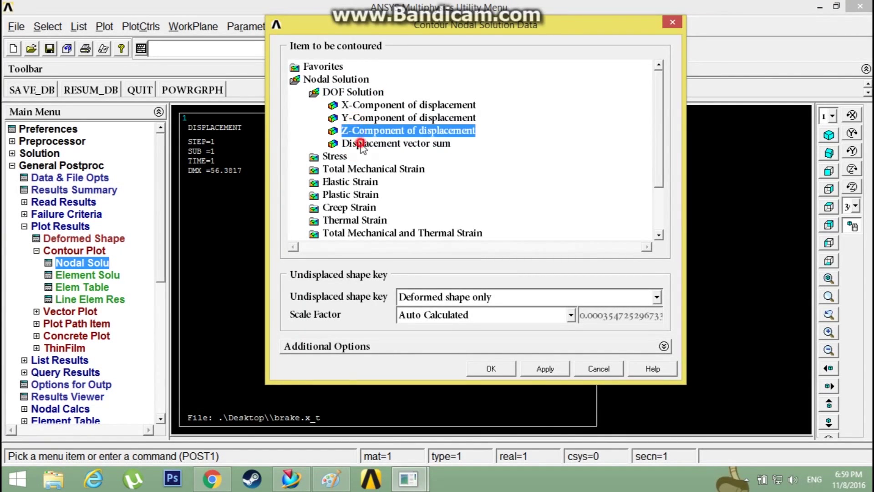
pyautogui.click(363, 145)
pyautogui.click(386, 145)
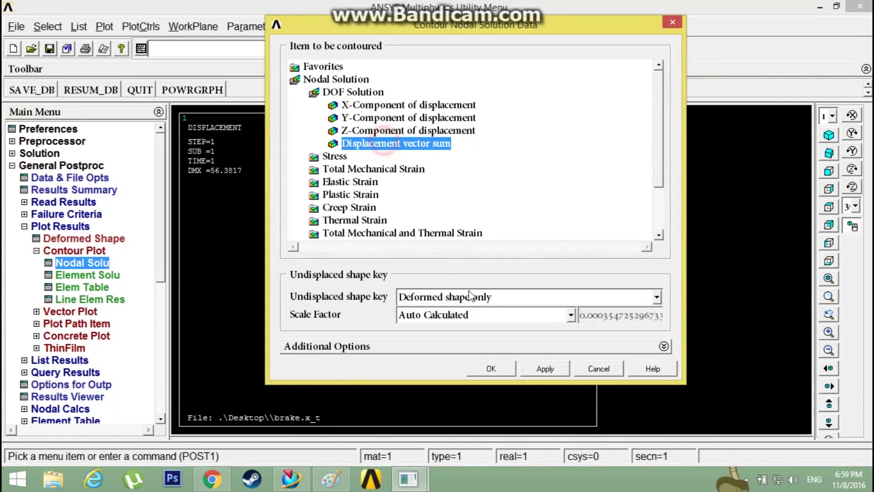
pyautogui.click(495, 367)
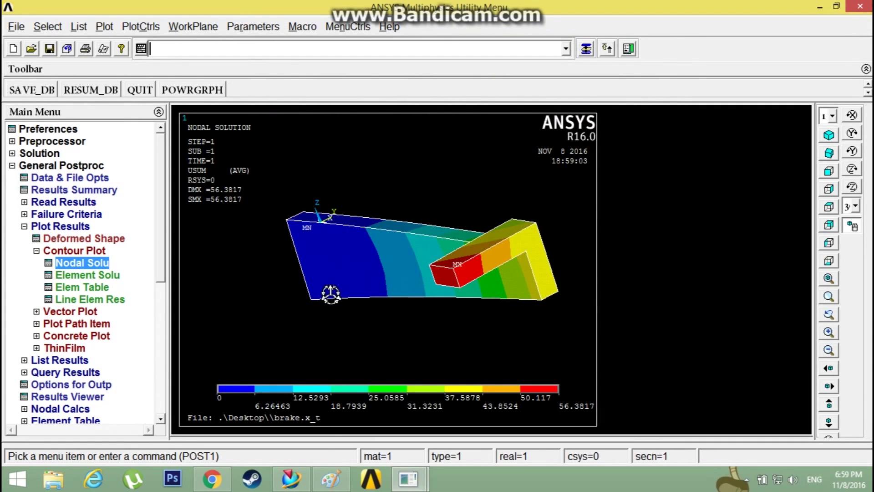
# - Redraw the displacement contour as 'Deformed shape with undeformed model', showing 0 to 56.3817
pyautogui.click(101, 264)
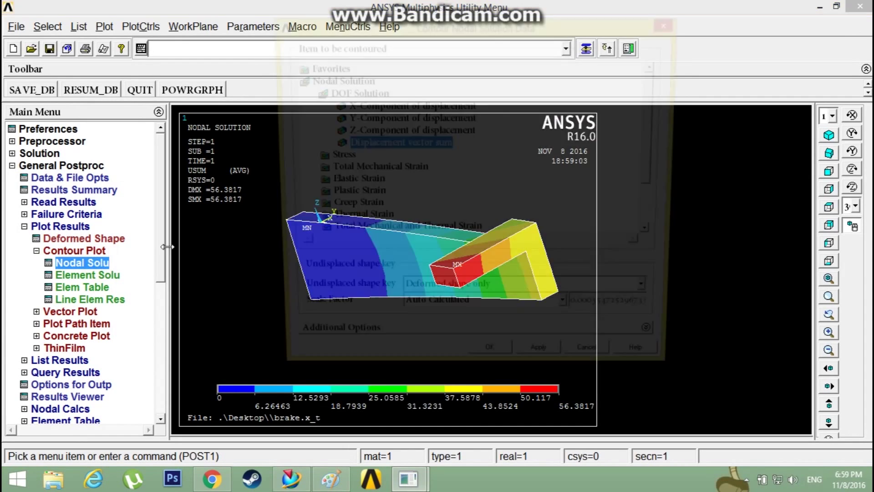
pyautogui.click(503, 298)
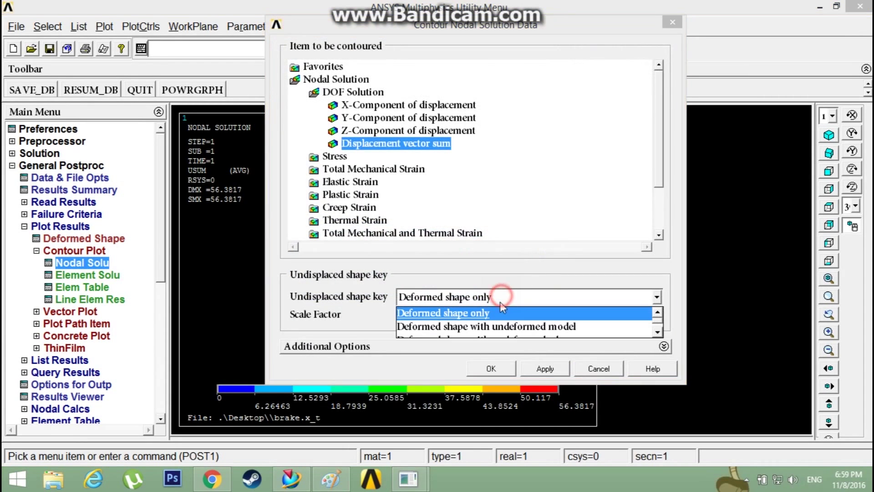
pyautogui.click(502, 327)
pyautogui.click(502, 369)
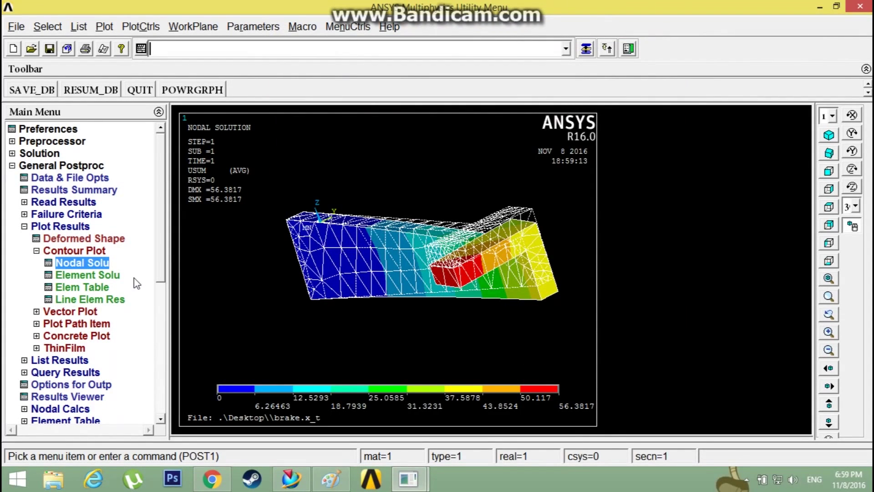
pyautogui.click(83, 275)
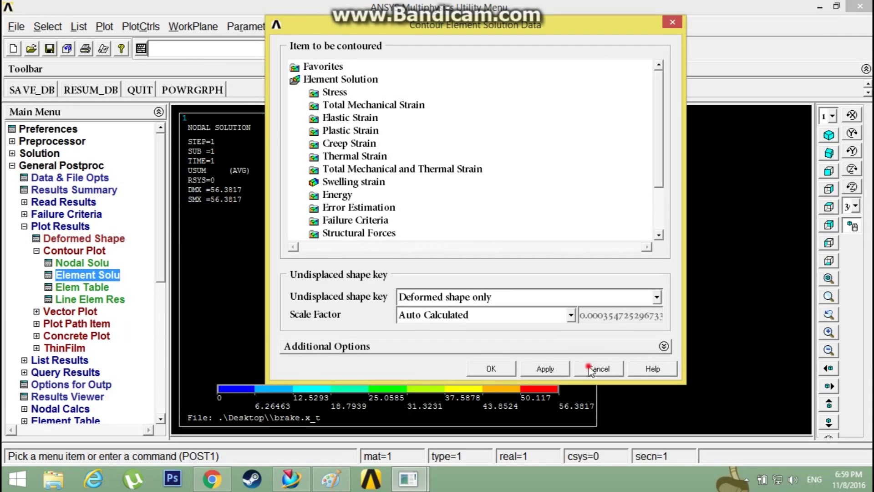
# - Plot the nodal von Mises stress (SEQV) contour on the pedal, 2957.51 to 0.473E+07
pyautogui.click(591, 369)
pyautogui.click(92, 261)
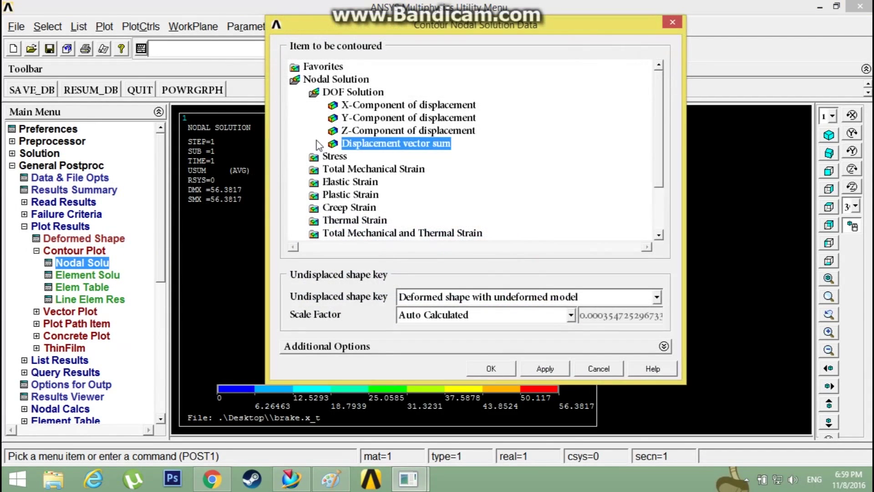
pyautogui.click(337, 157)
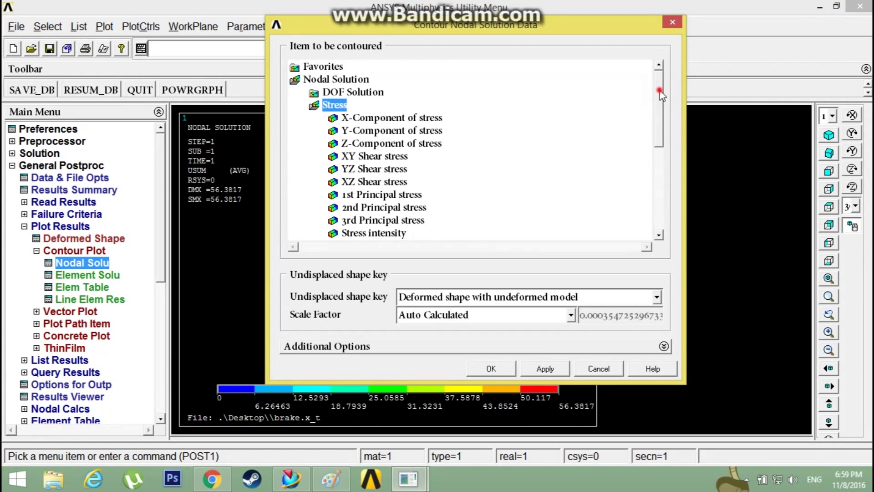
pyautogui.moveTo(661, 95); pyautogui.dragTo(393, 131)
pyautogui.click(380, 158)
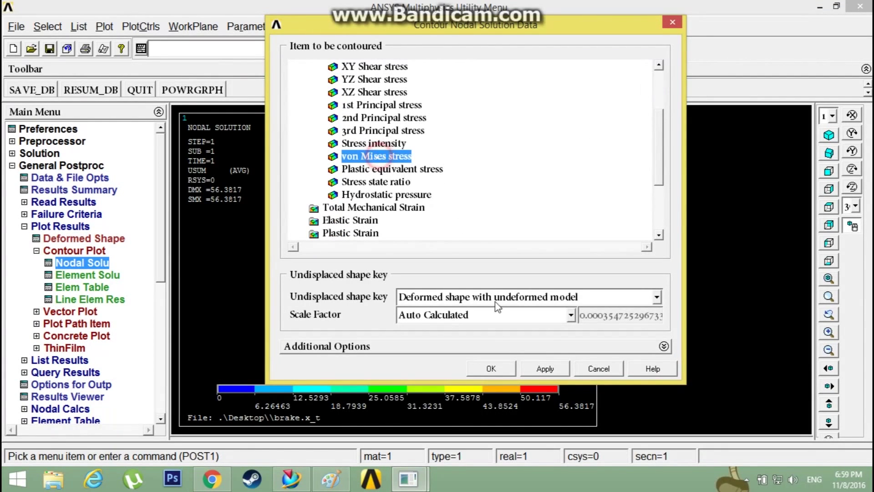
pyautogui.click(502, 365)
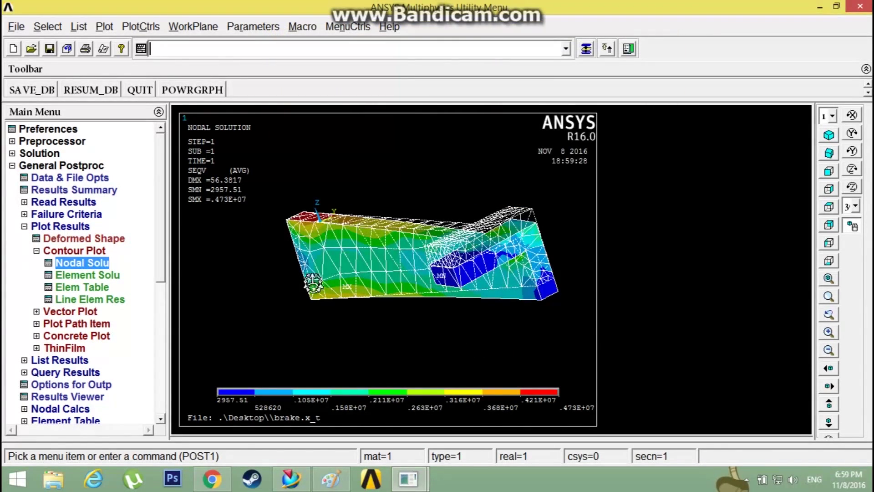
# - Orbit the stress plot back to an upright view, then call up the exit prompt
pyautogui.keyDown('ctrl'); pyautogui.moveTo(295, 237); pyautogui.dragTo(304, 218, button='right'); pyautogui.keyUp('ctrl')
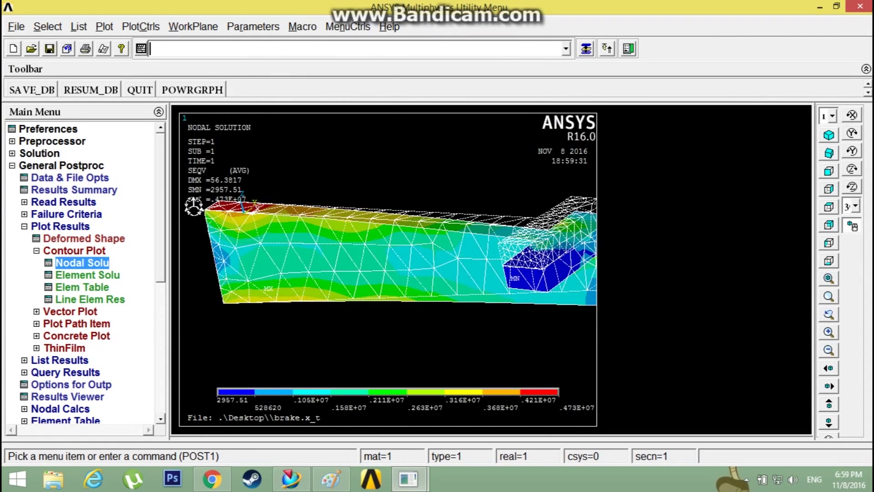
pyautogui.keyDown('ctrl'); pyautogui.moveTo(537, 324); pyautogui.dragTo(510, 298, button='right'); pyautogui.keyUp('ctrl')
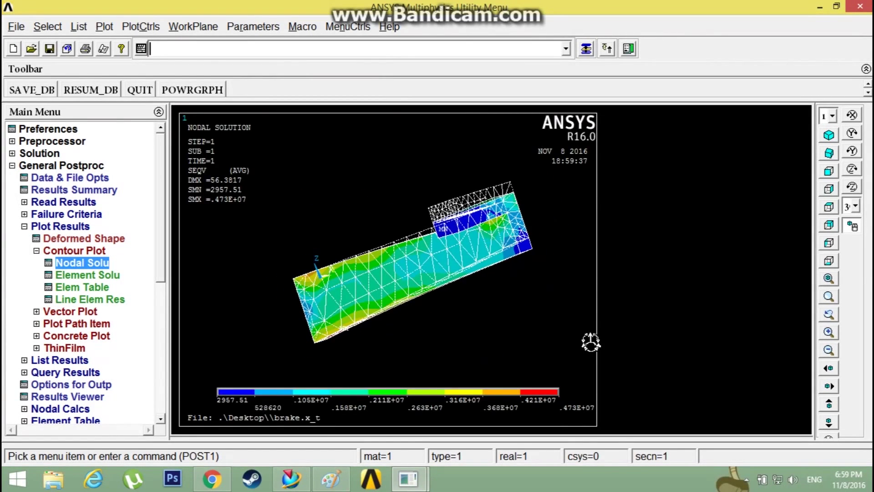
pyautogui.keyDown('ctrl'); pyautogui.moveTo(582, 342); pyautogui.dragTo(494, 390, button='right'); pyautogui.keyUp('ctrl')
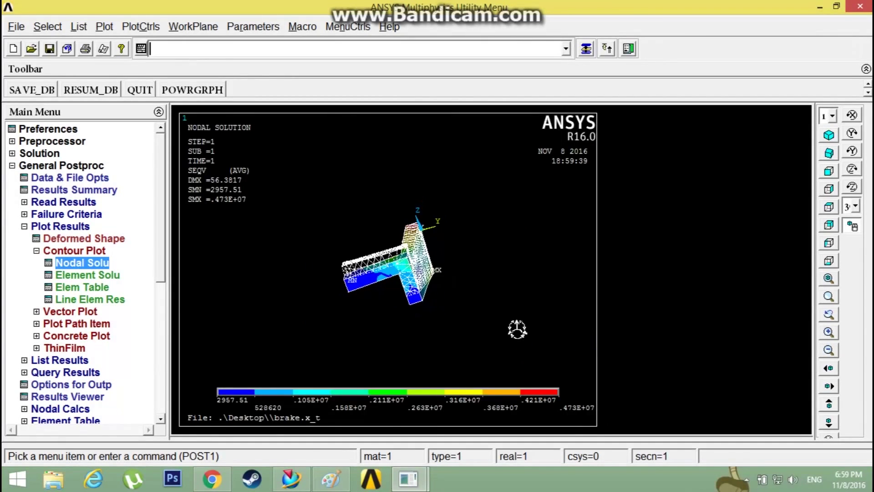
pyautogui.keyDown('ctrl'); pyautogui.moveTo(483, 305); pyautogui.dragTo(499, 339, button='right'); pyautogui.keyUp('ctrl')
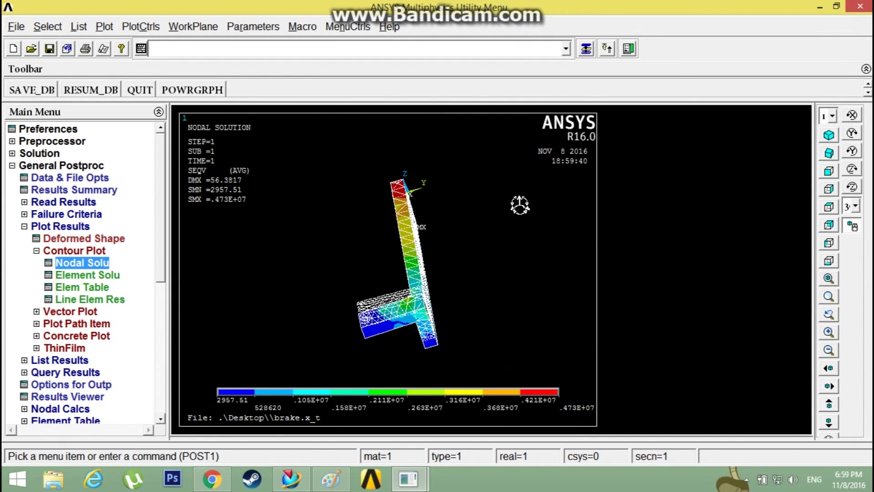
pyautogui.click(16, 26)
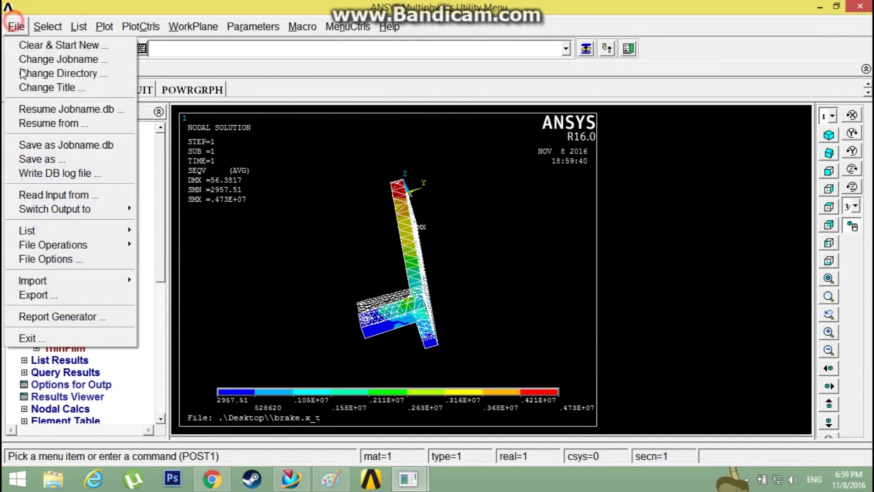